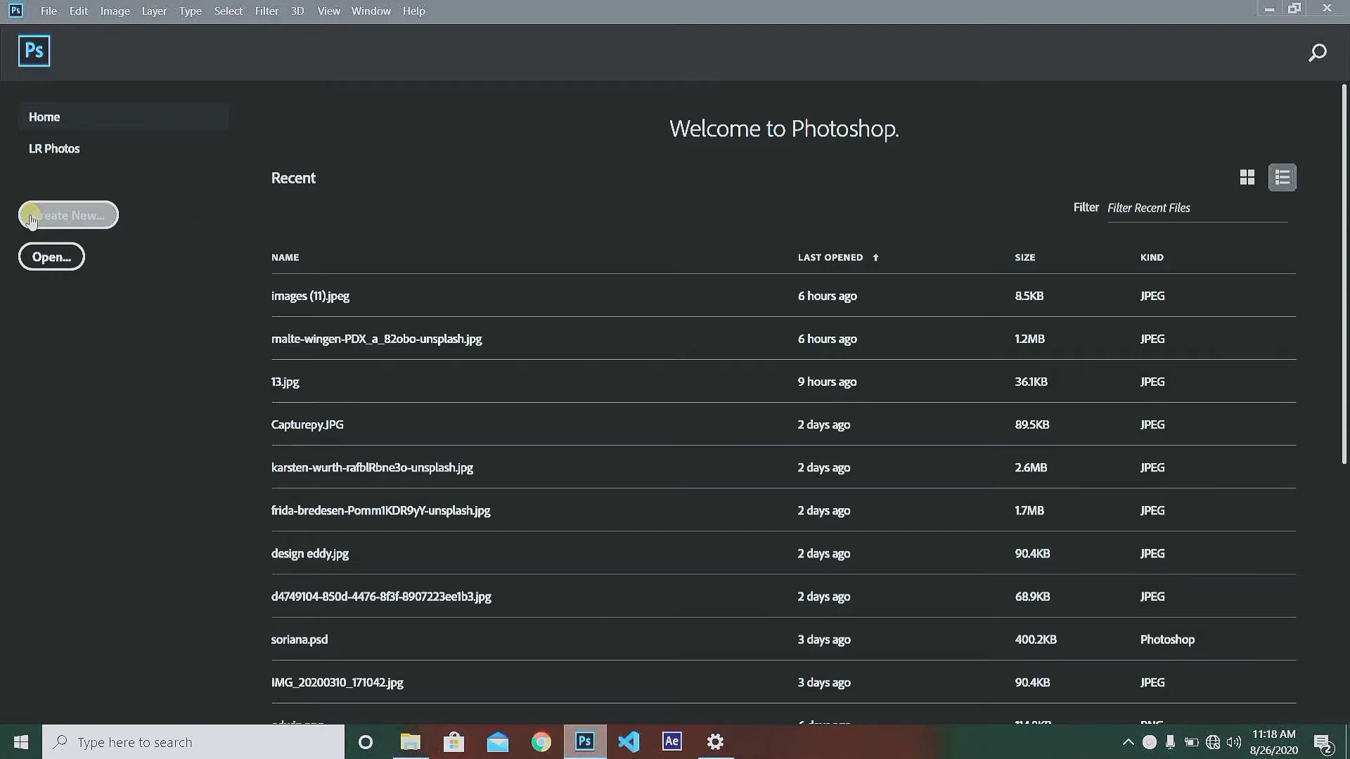
- Open the blank white T-shirt photo images (11) from the soriana folder
click(25, 268)
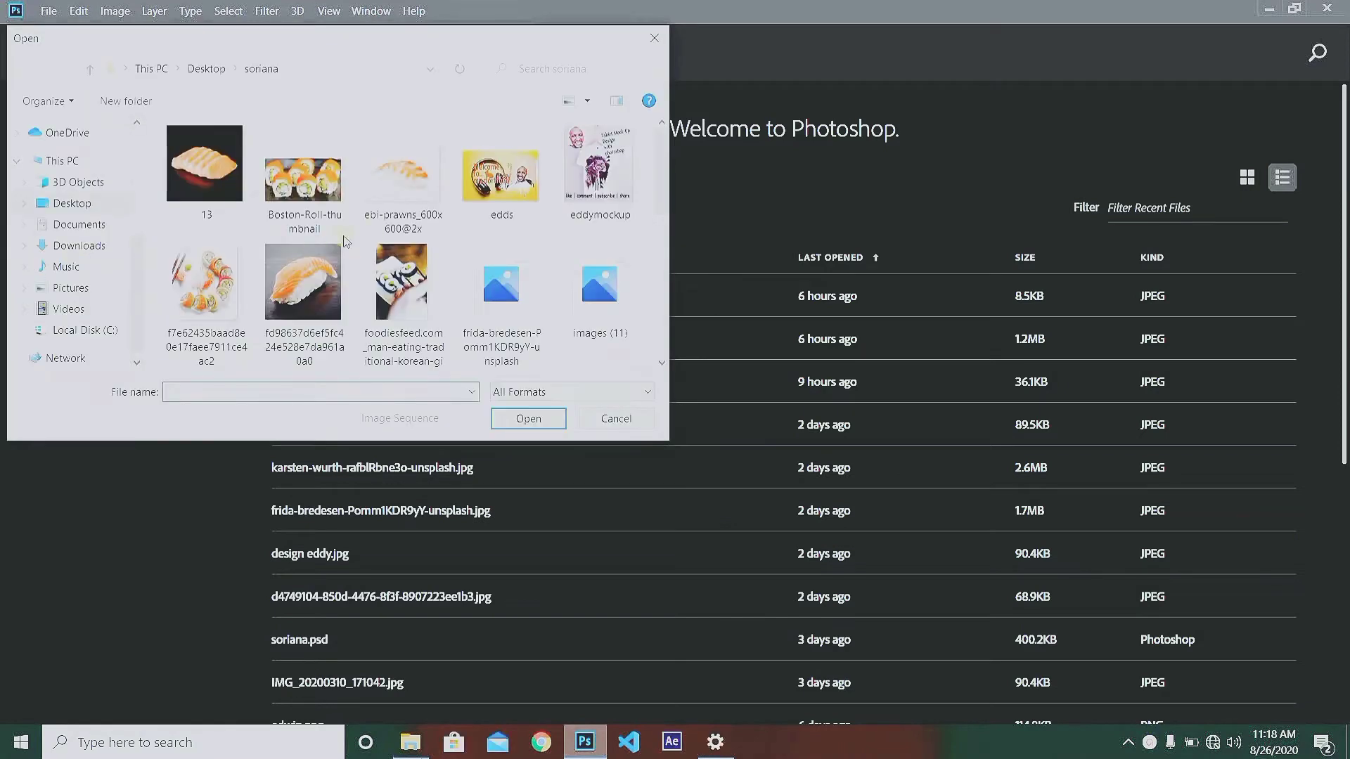
scroll(387, 222, down, 1)
scroll(420, 236, down, 2)
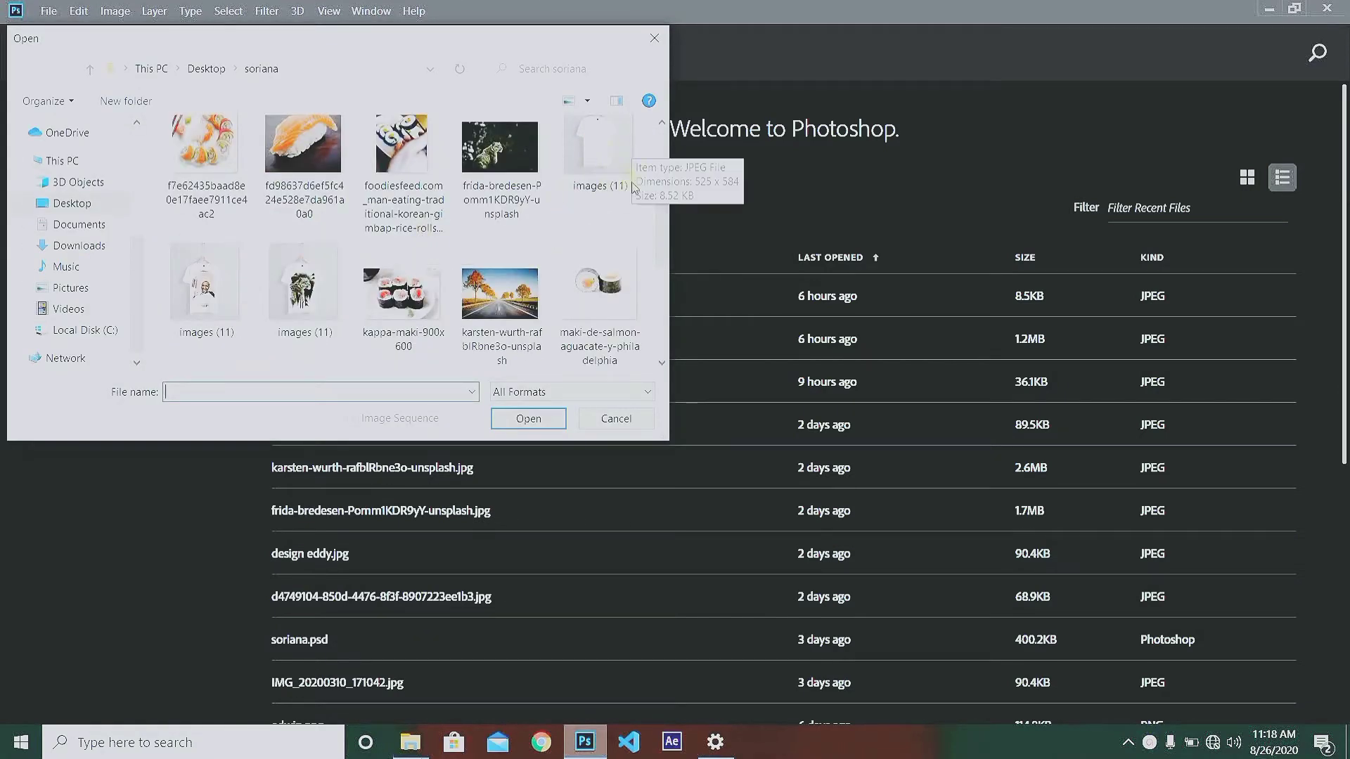
click(620, 163)
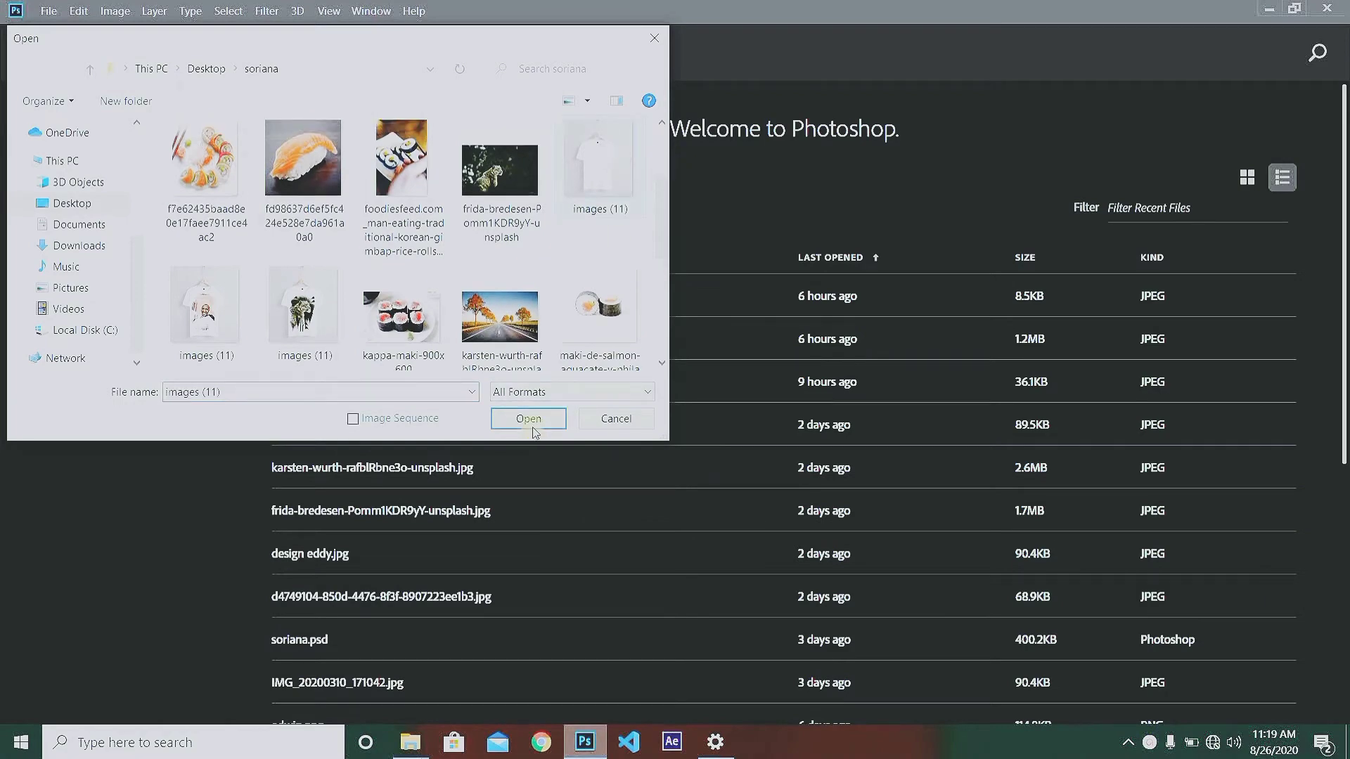
click(528, 419)
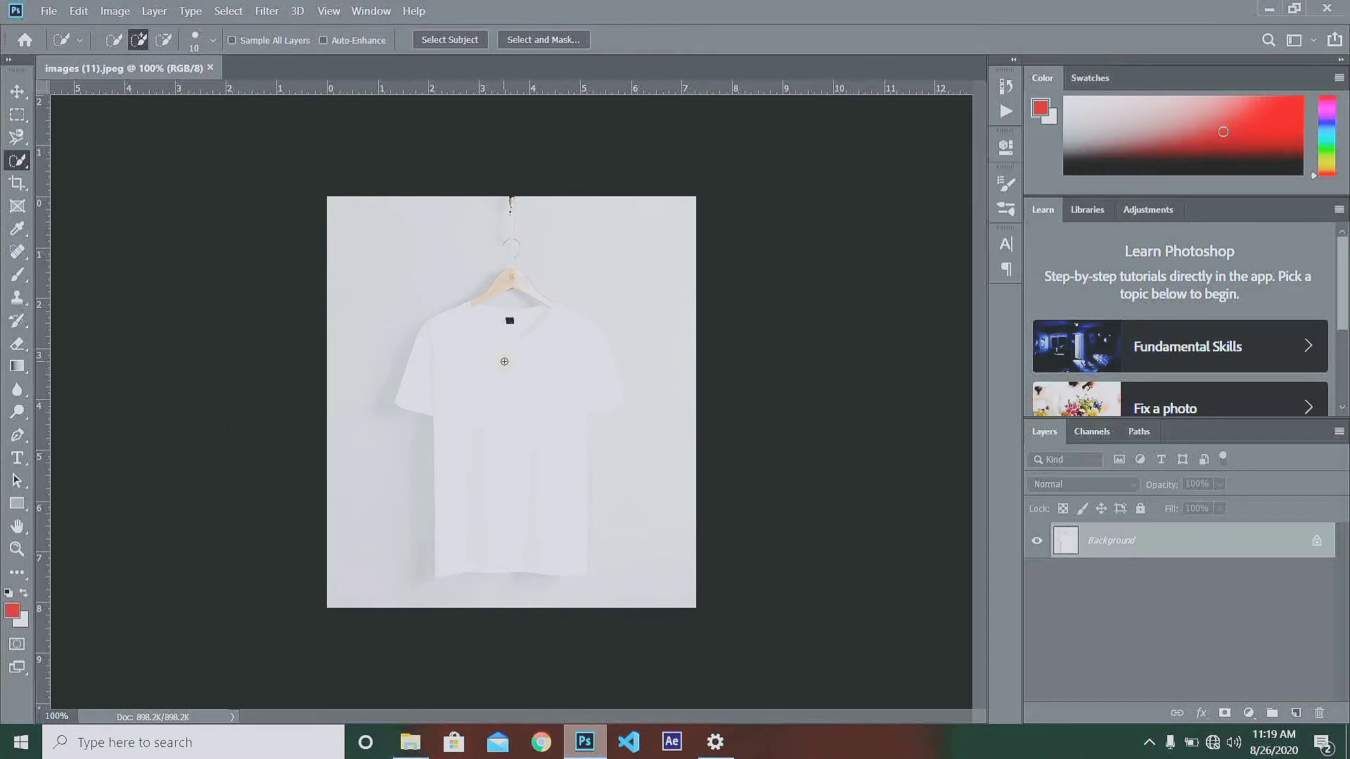
- Add a new layer and draw a red rectangle of about 188 × 265 px over the front of the T-shirt
click(1298, 713)
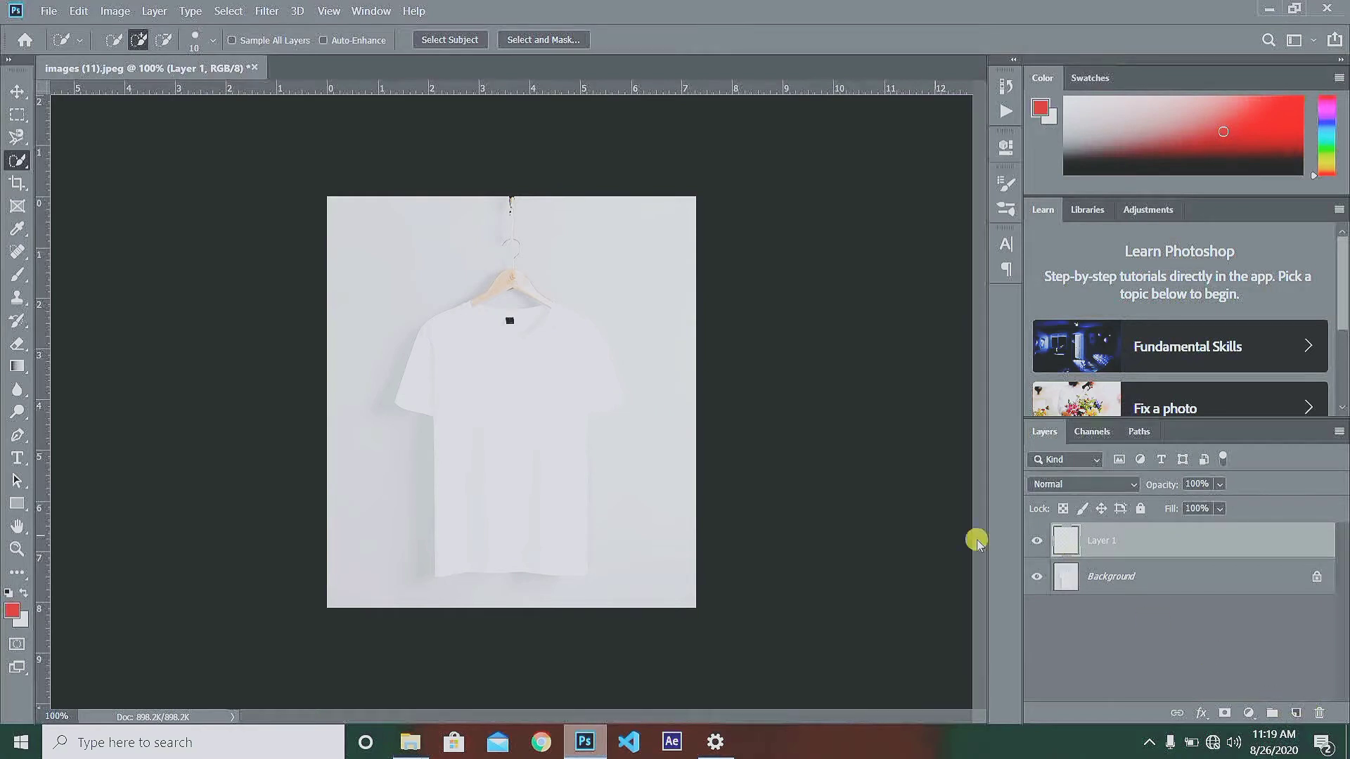
click(21, 504)
click(66, 501)
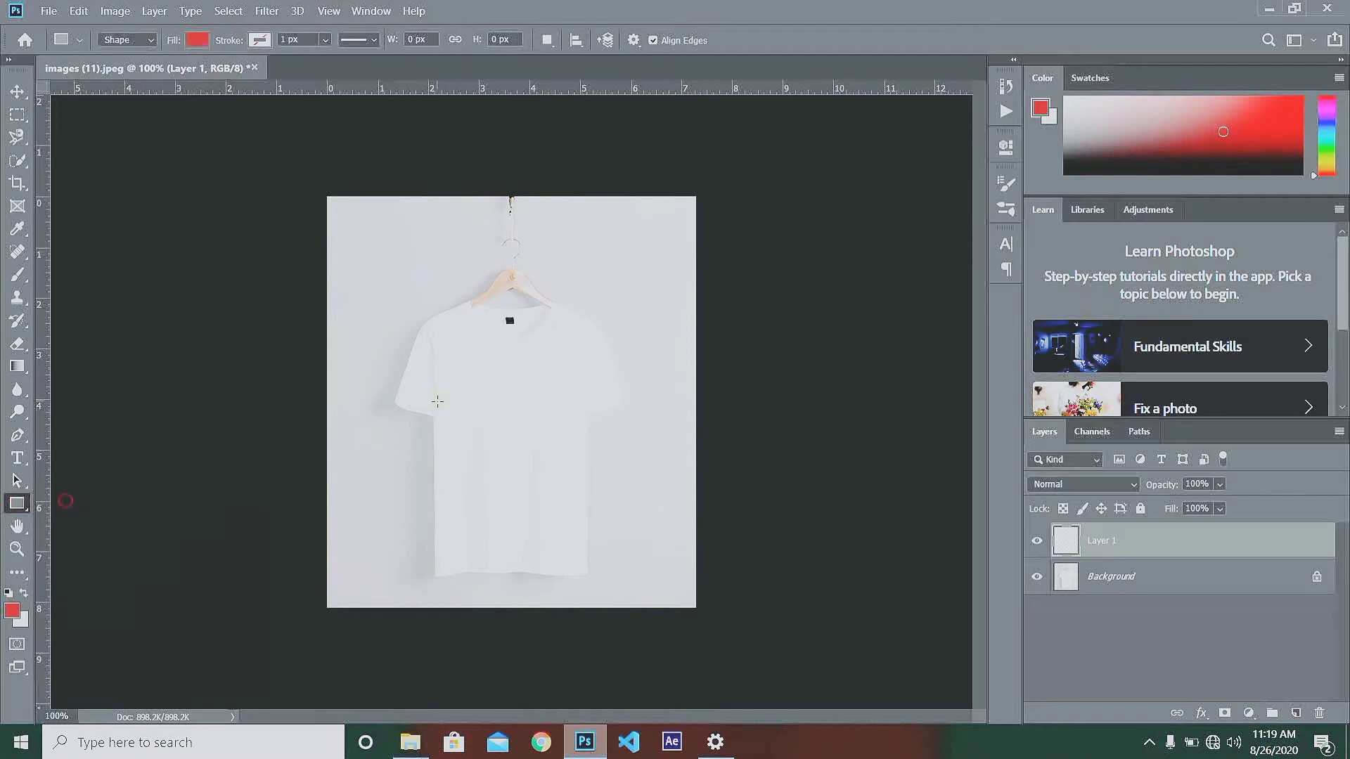
drag(451, 359, 583, 545)
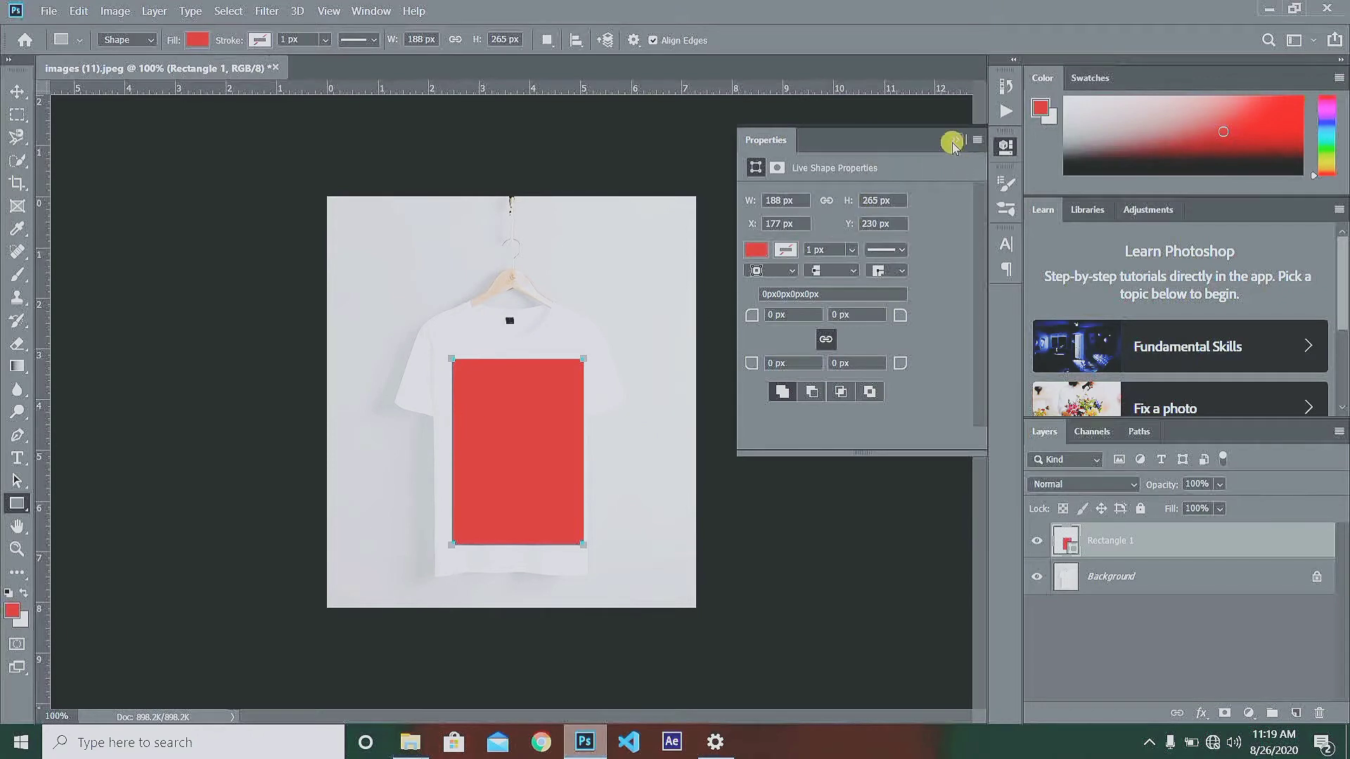
click(955, 139)
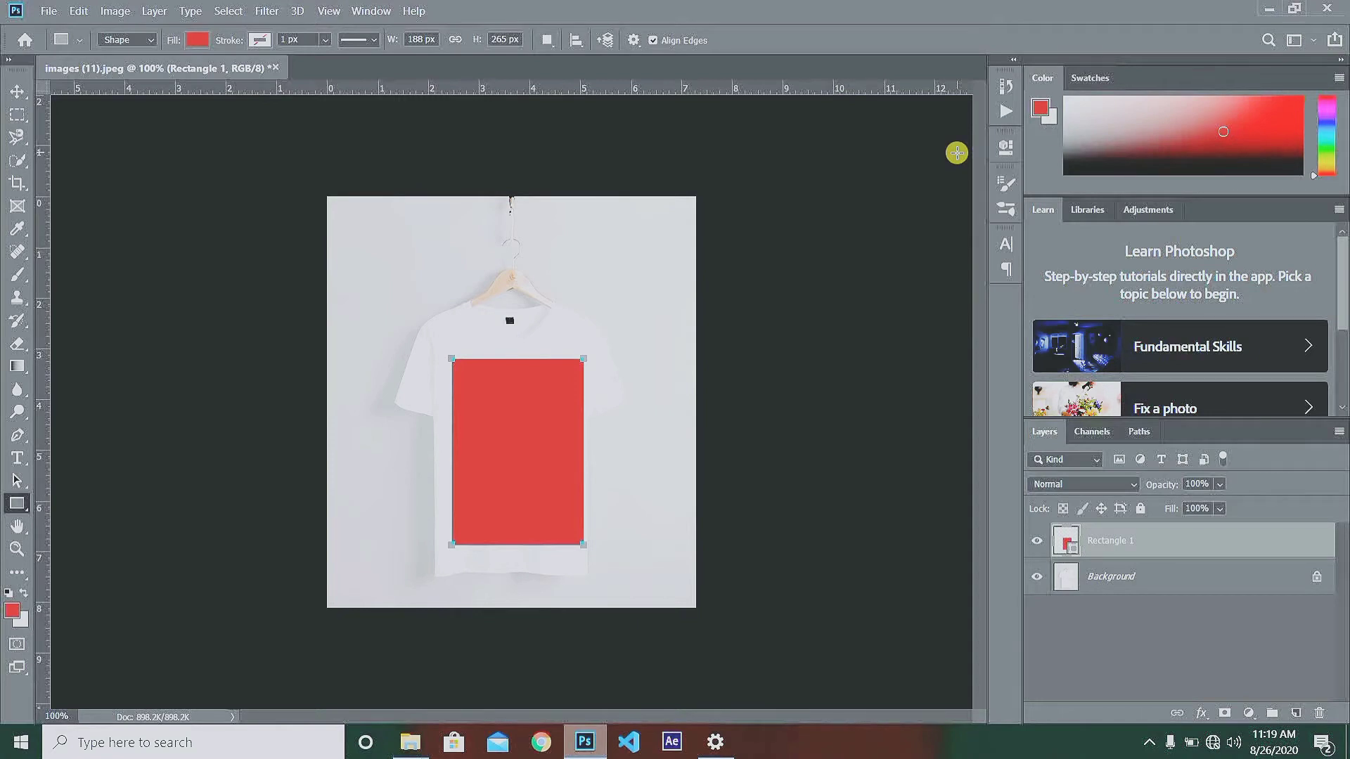
- Transform the red rectangle to about 204 × 294 px so it covers most of the shirt's front
key(ctrl+t)
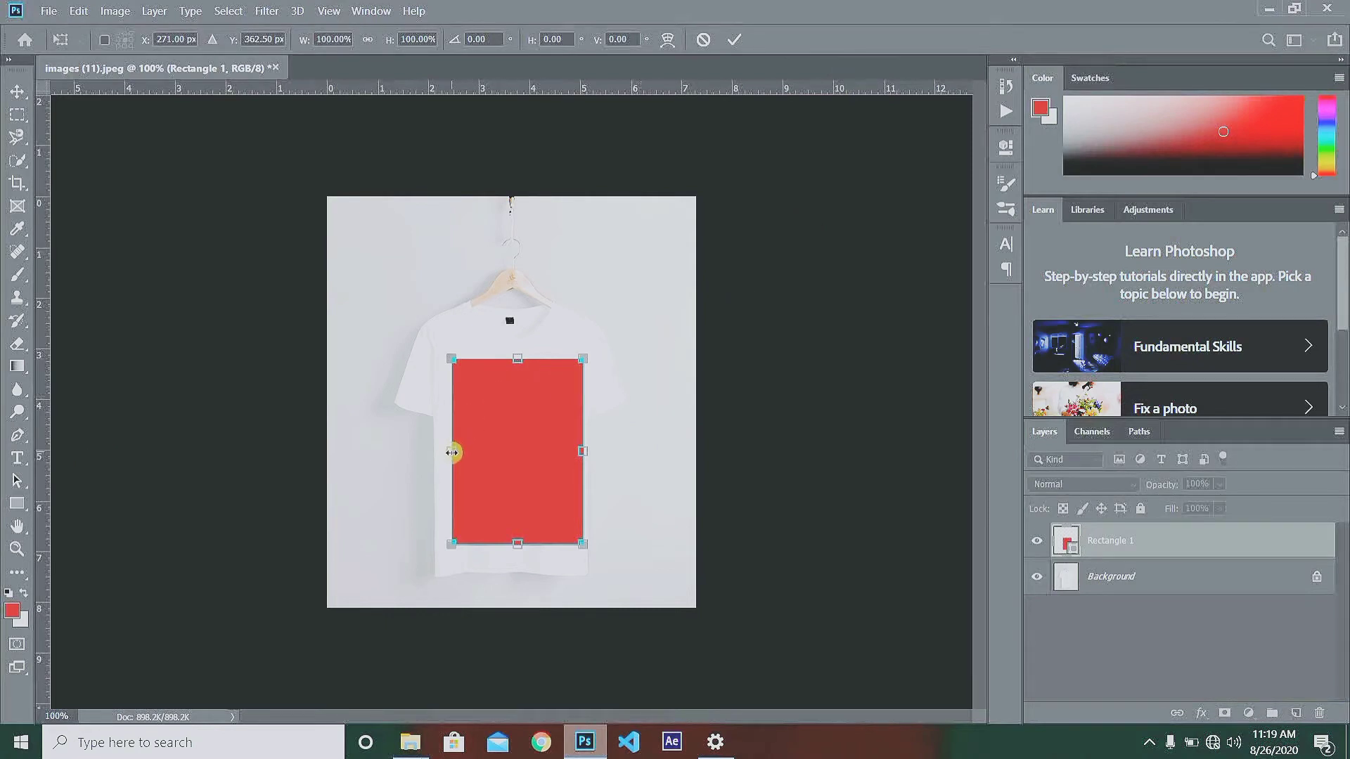
drag(452, 453, 441, 457)
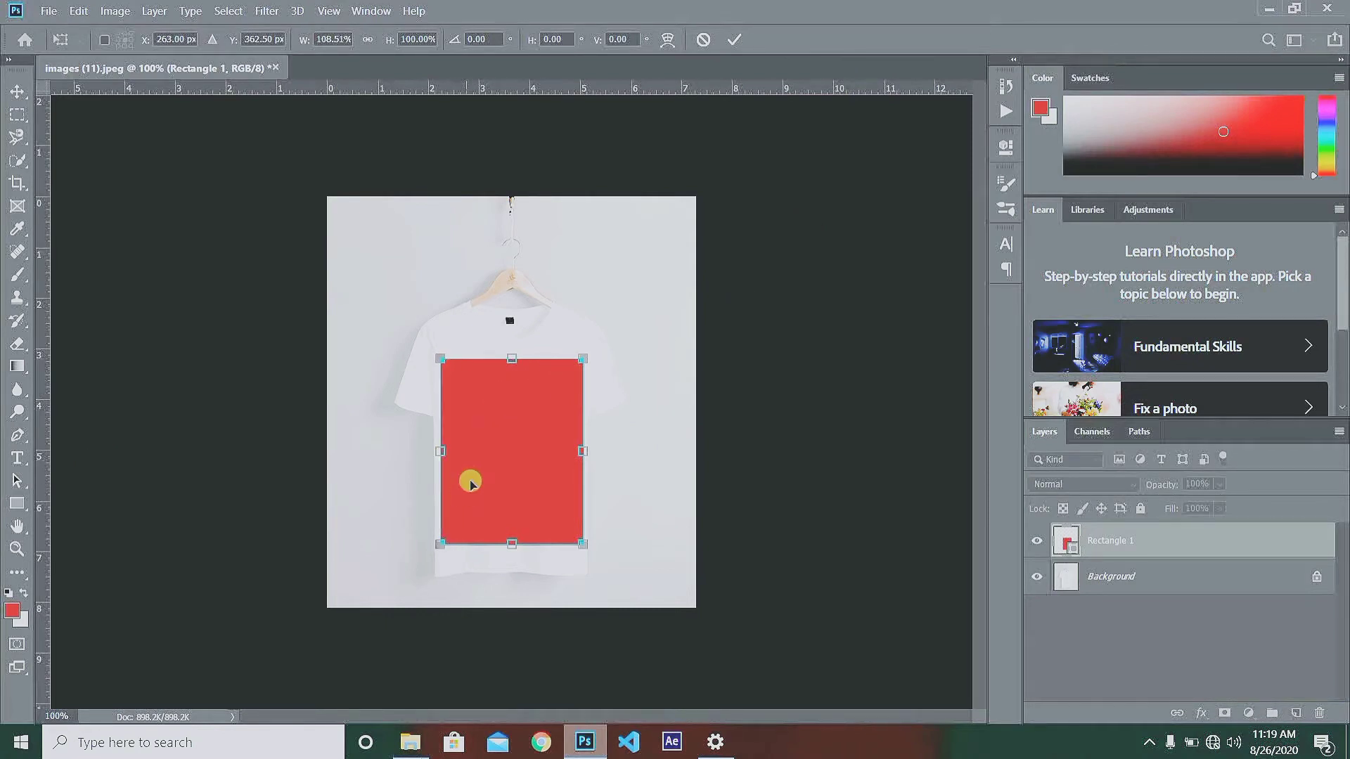
drag(513, 361, 513, 352)
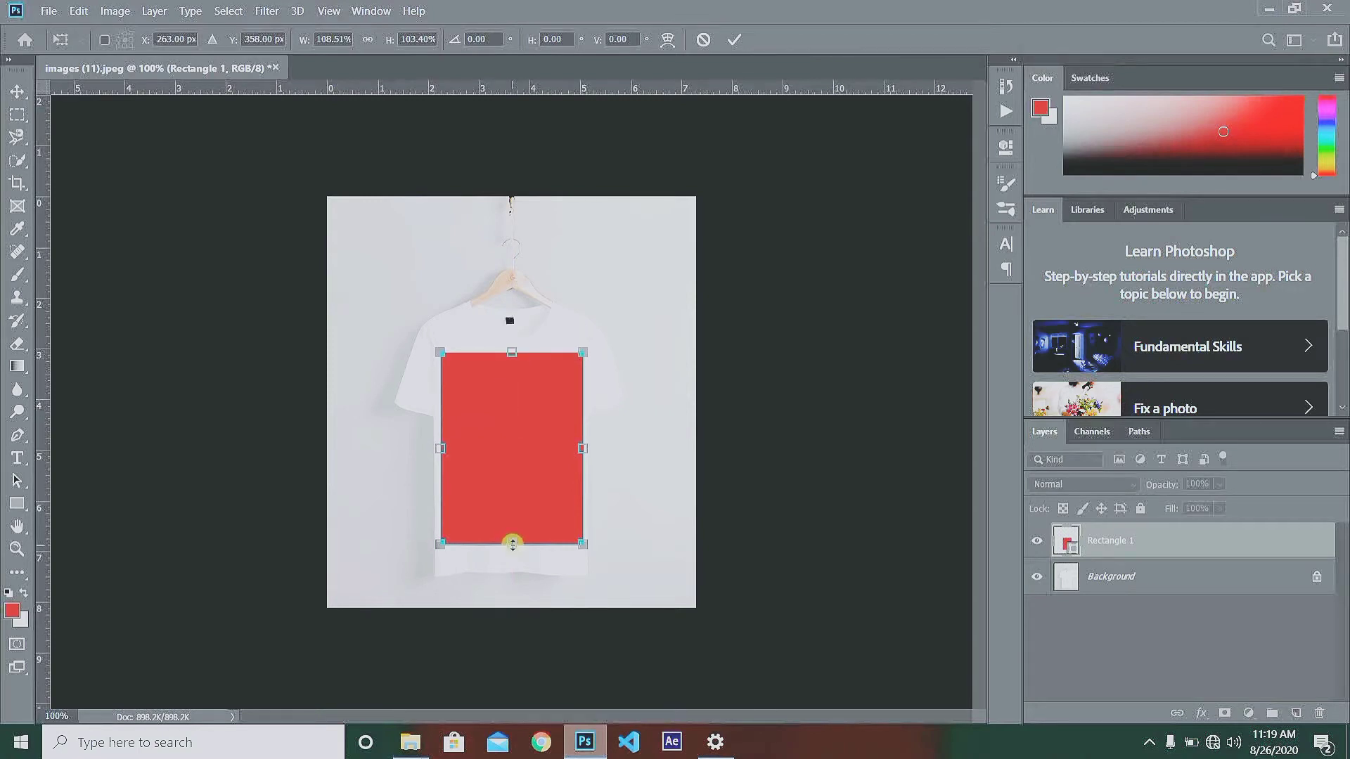
drag(513, 544, 513, 558)
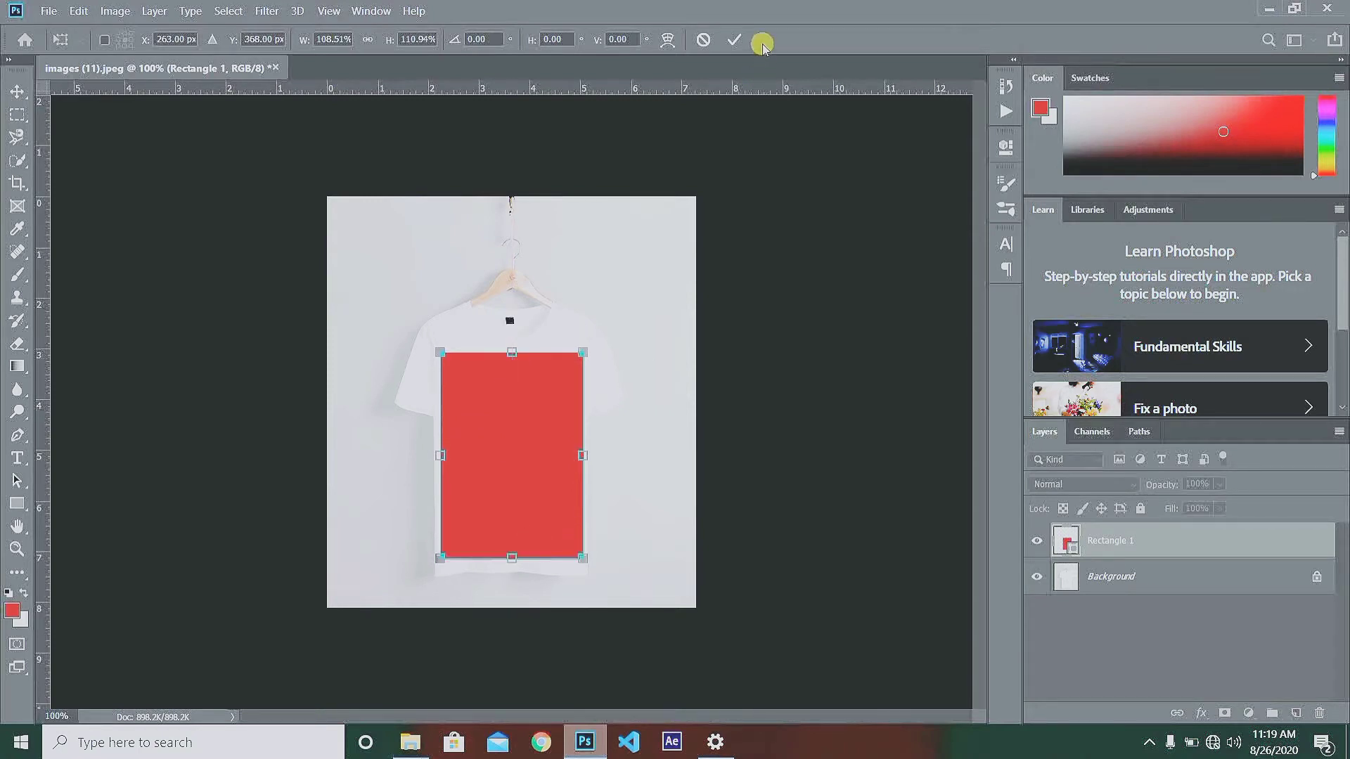
click(735, 40)
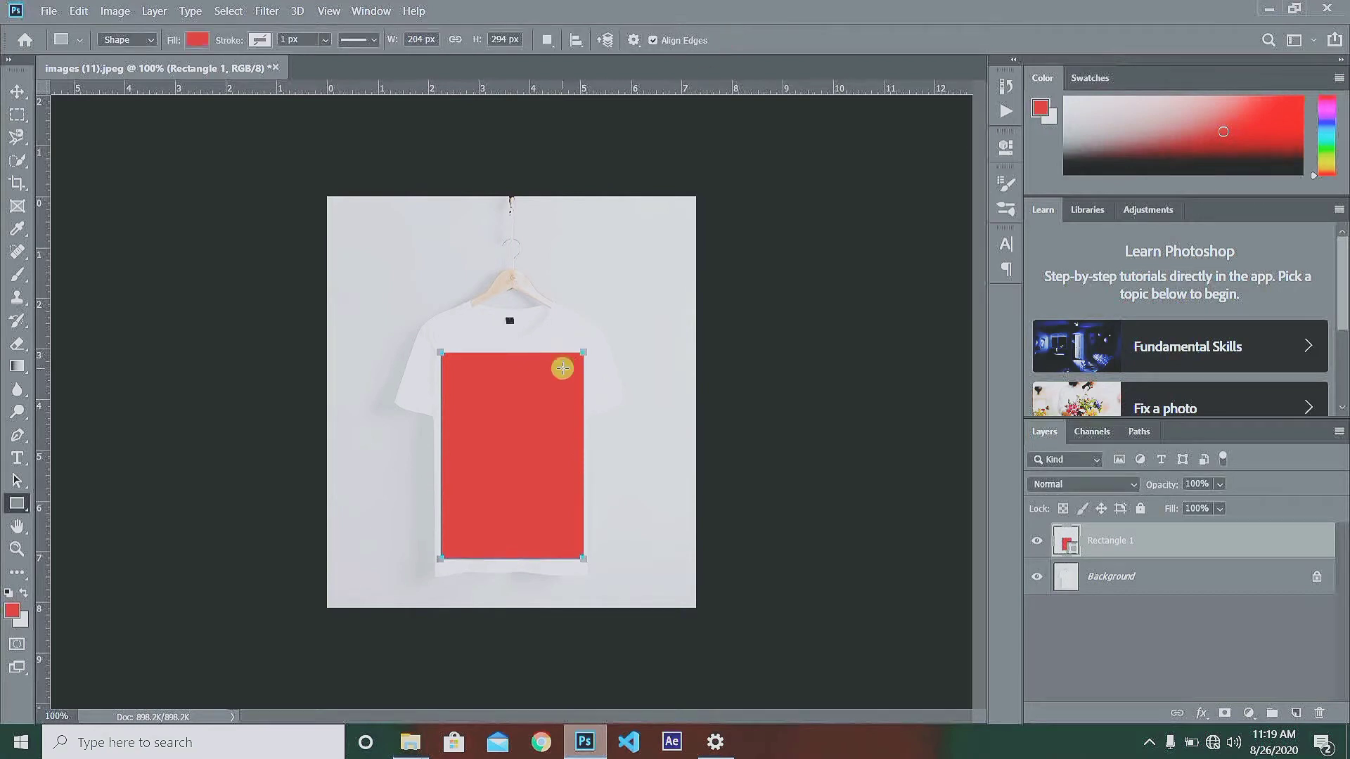
click(17, 91)
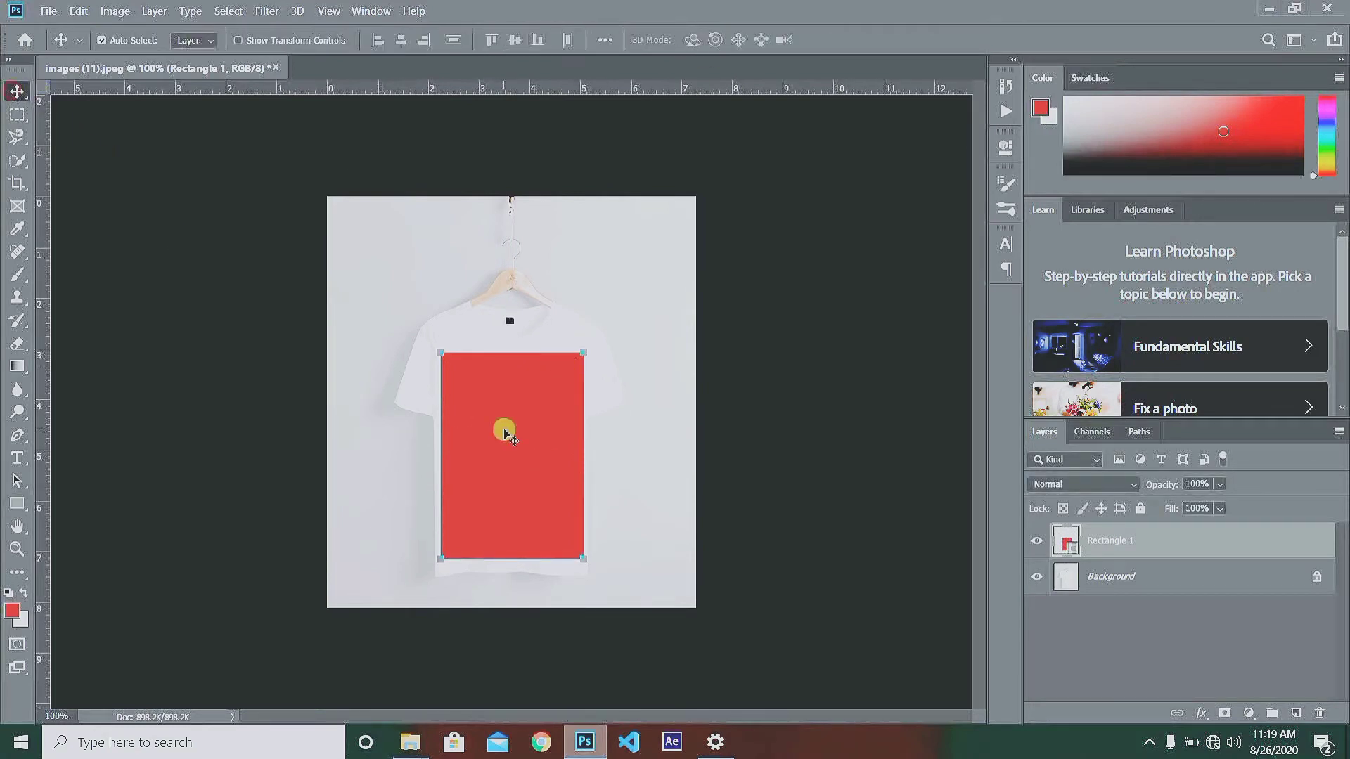
drag(505, 432, 500, 432)
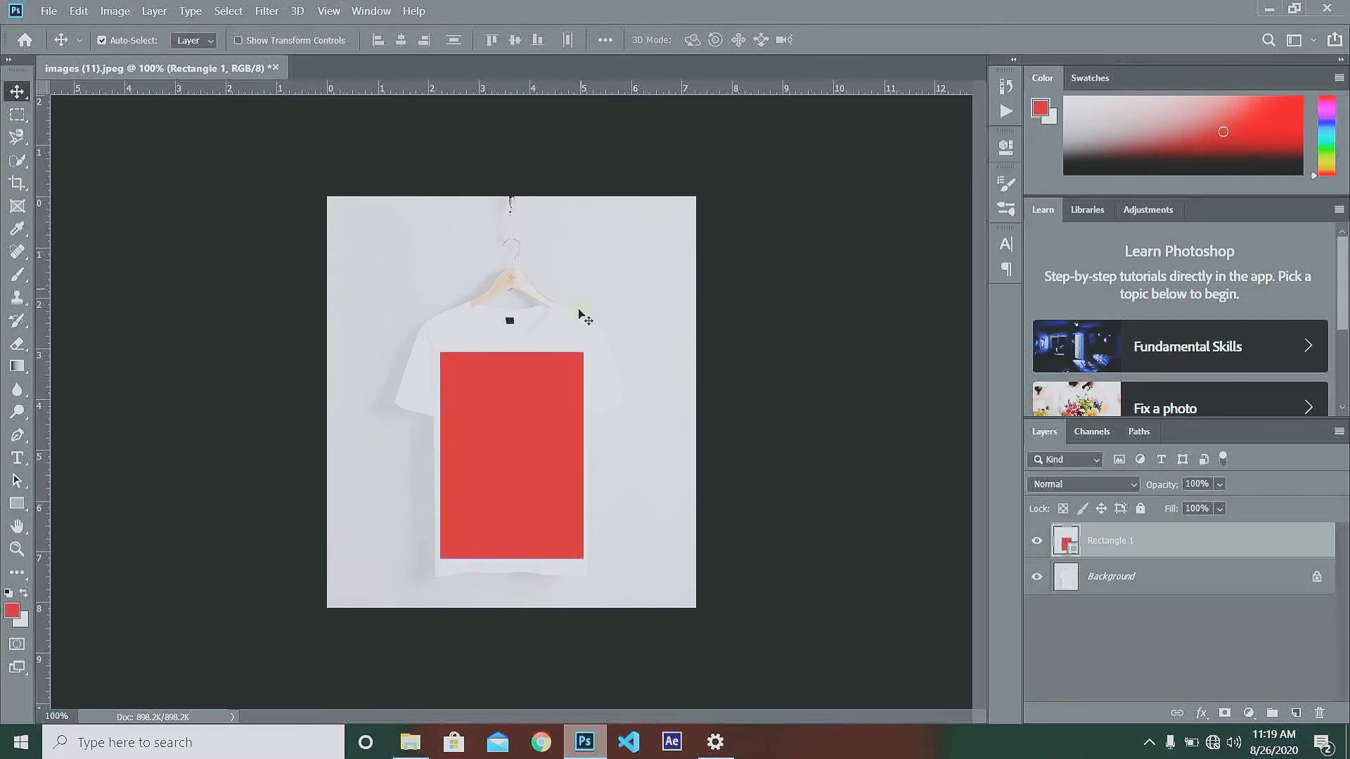
- Convert the rectangle layer to a smart object and open its contents for editing
right_click(1120, 537)
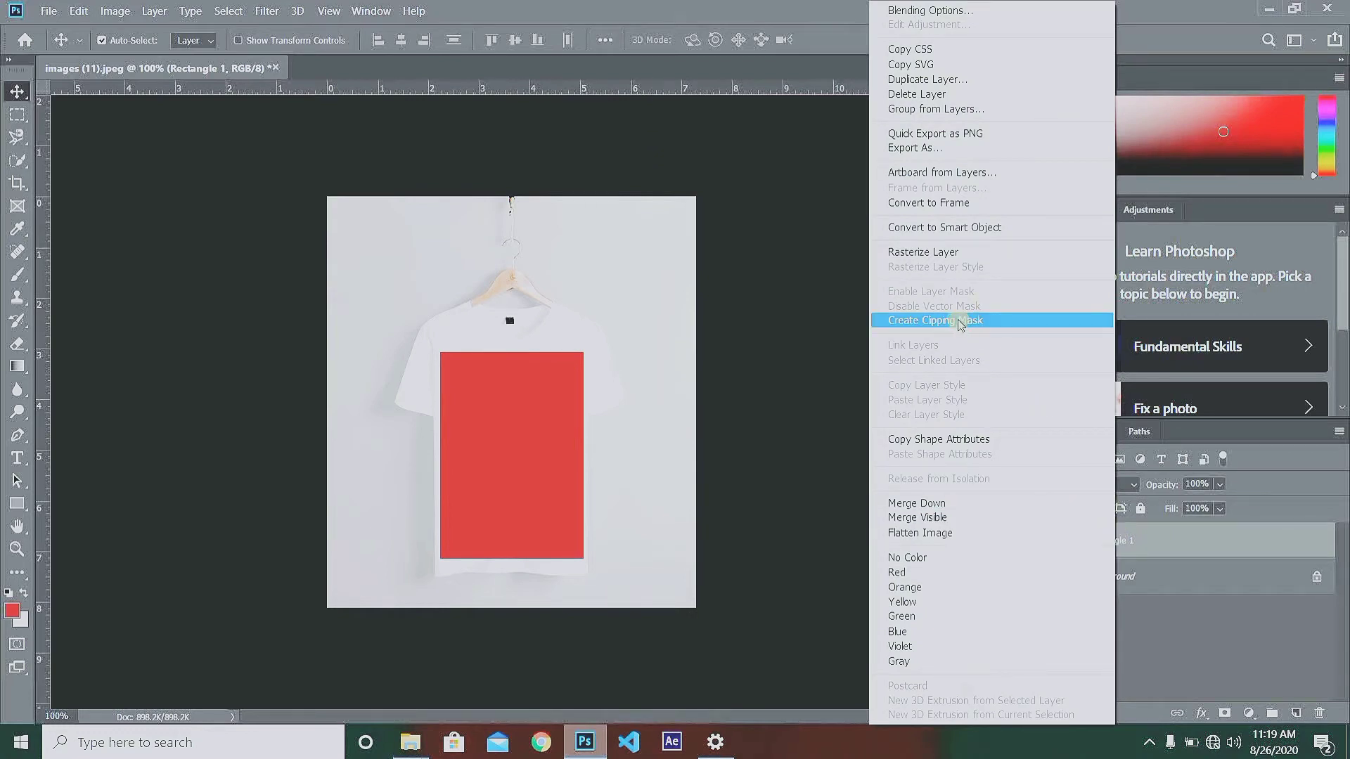
click(947, 228)
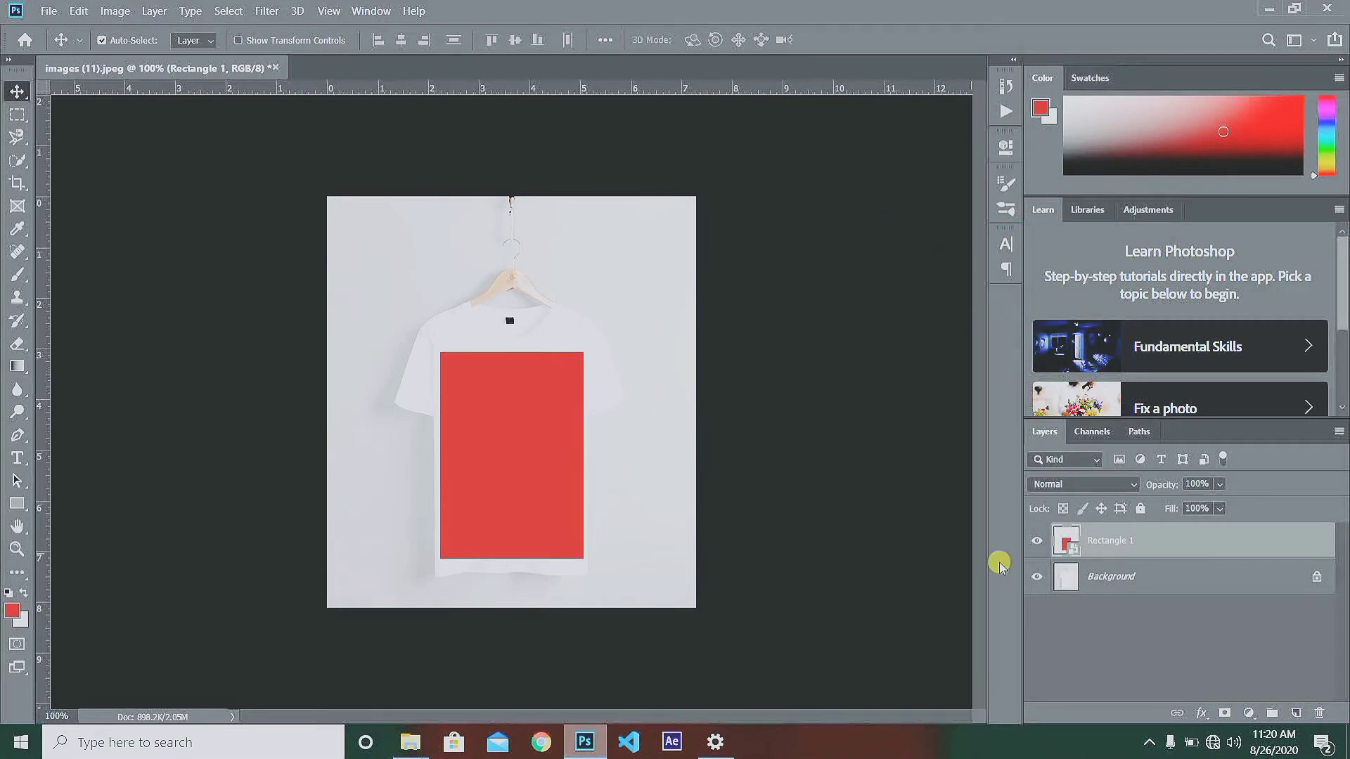
double_click(1077, 547)
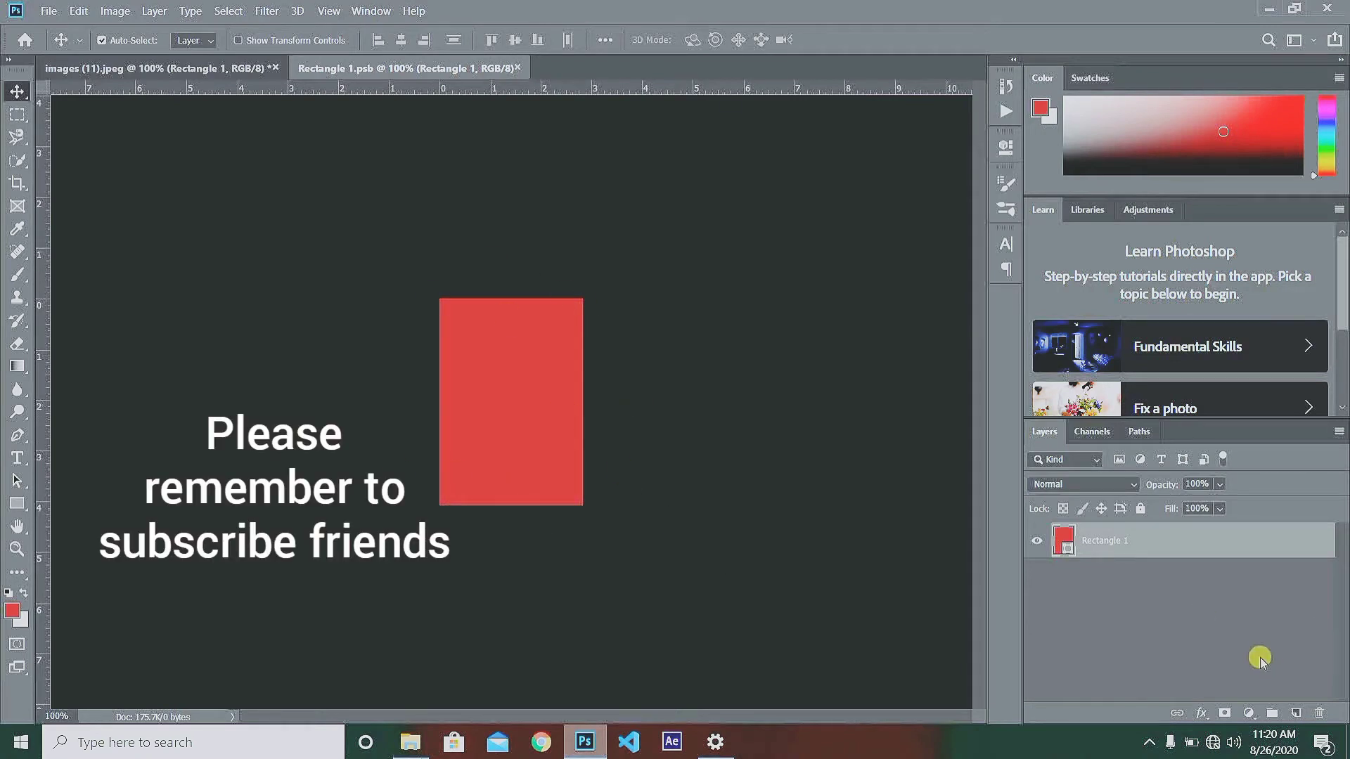
- Add a new layer above the rectangle and choose the 2500 px dripping-paint brush tip for the Brush tool
click(1298, 713)
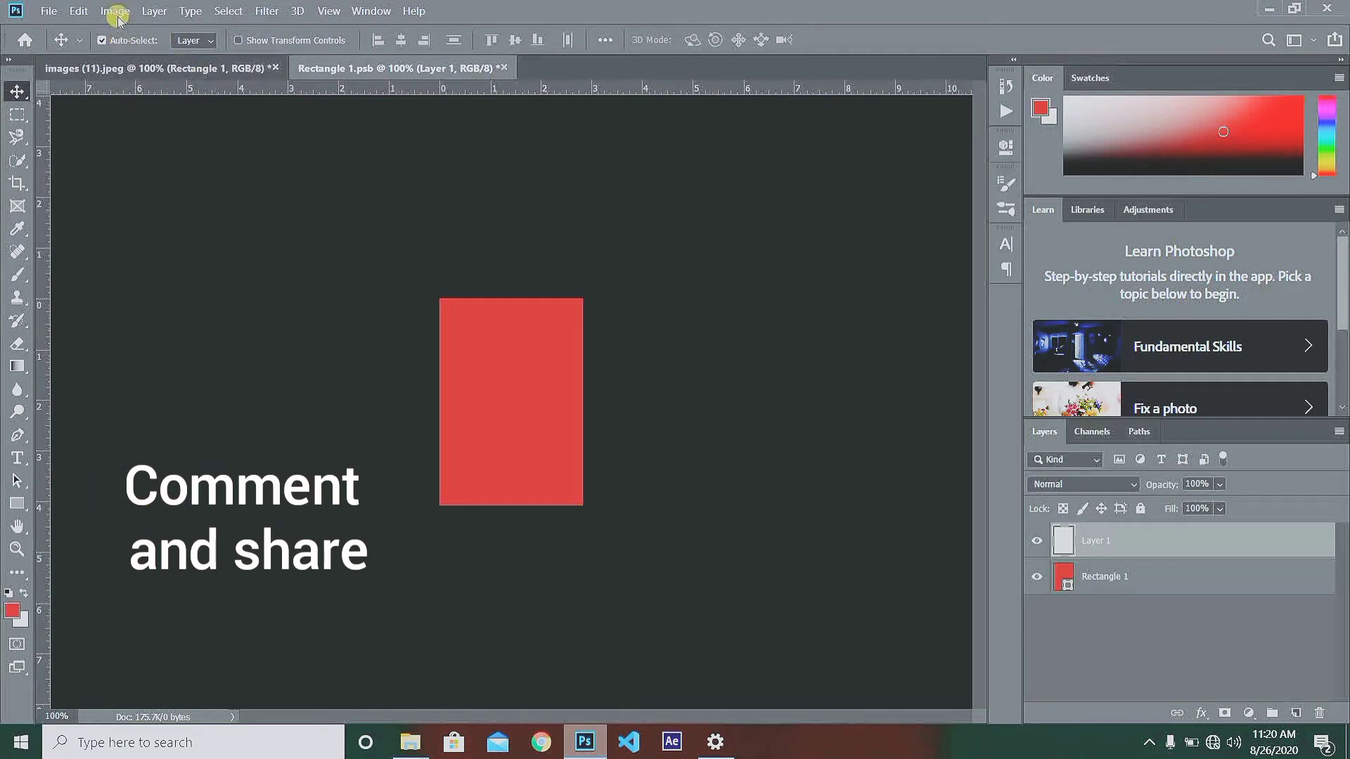
click(17, 274)
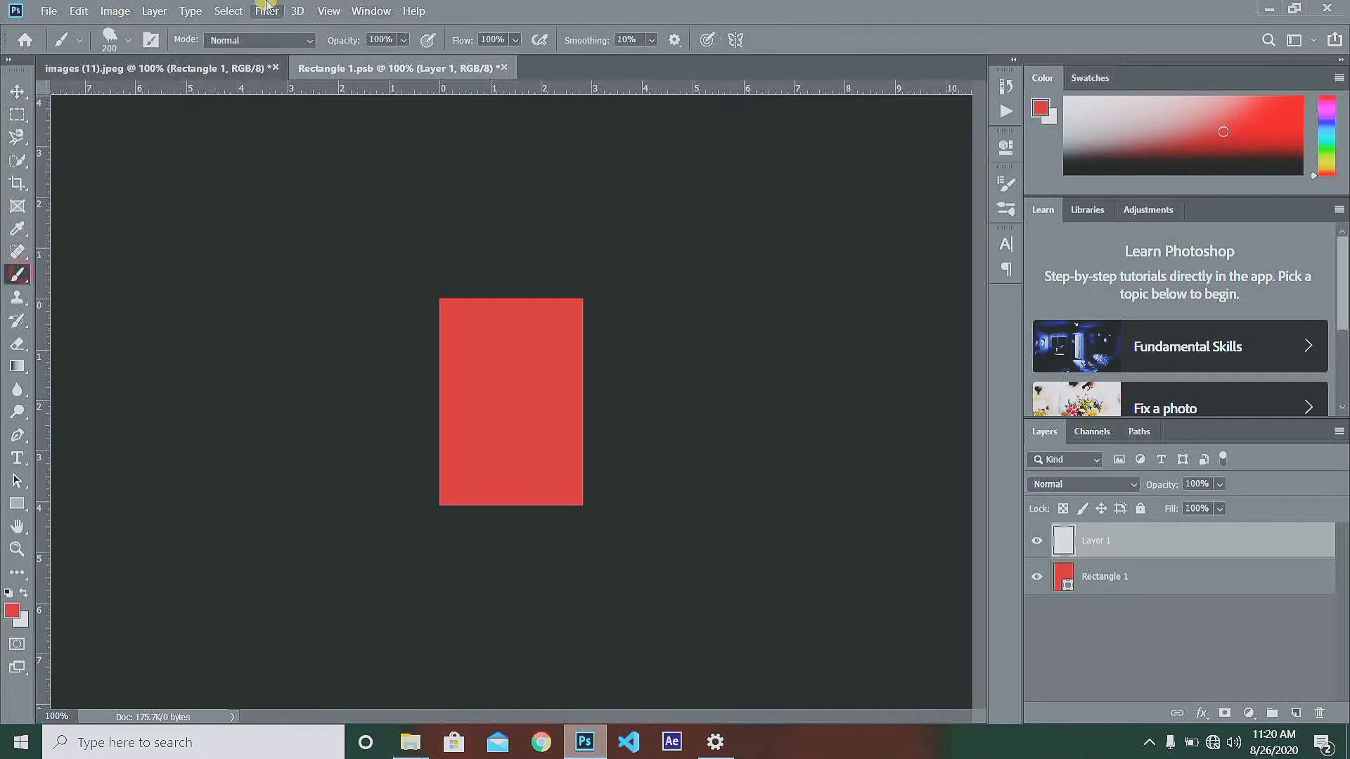
click(116, 37)
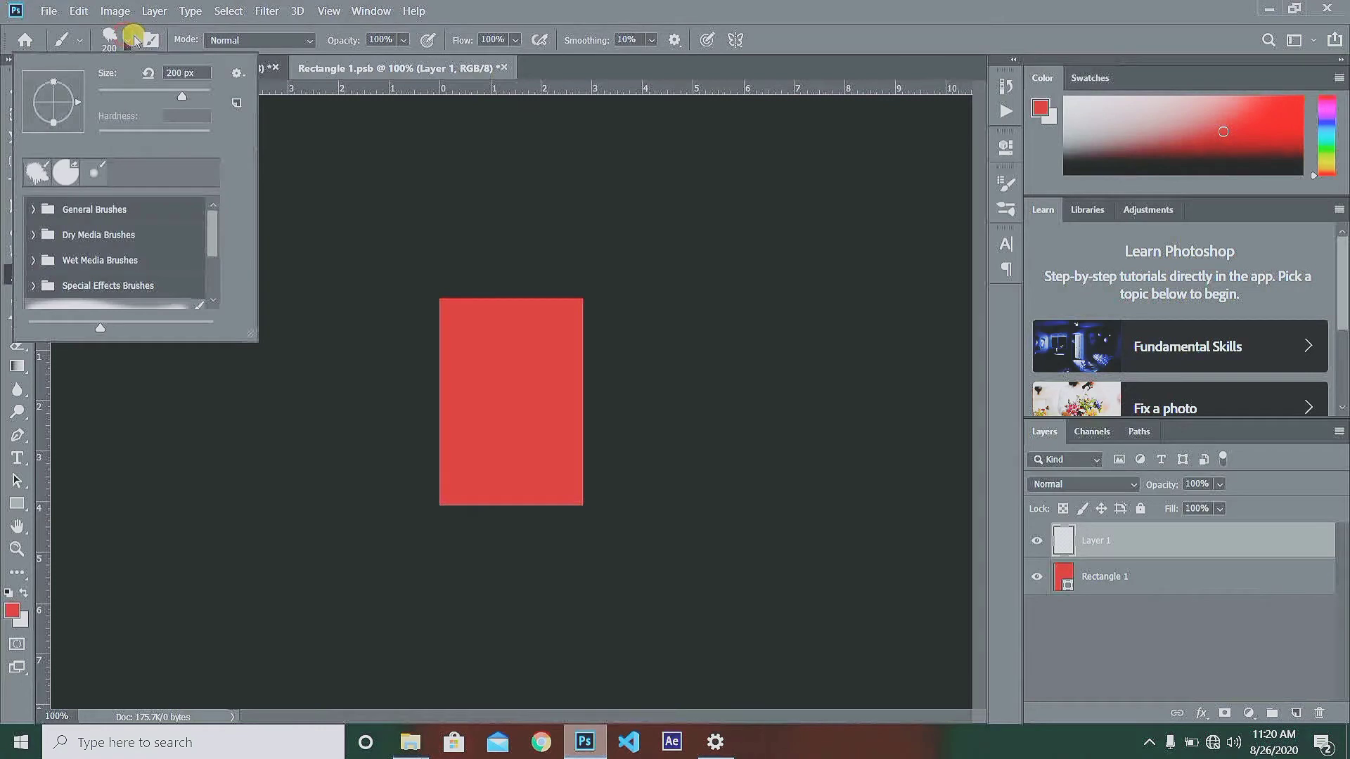
click(153, 40)
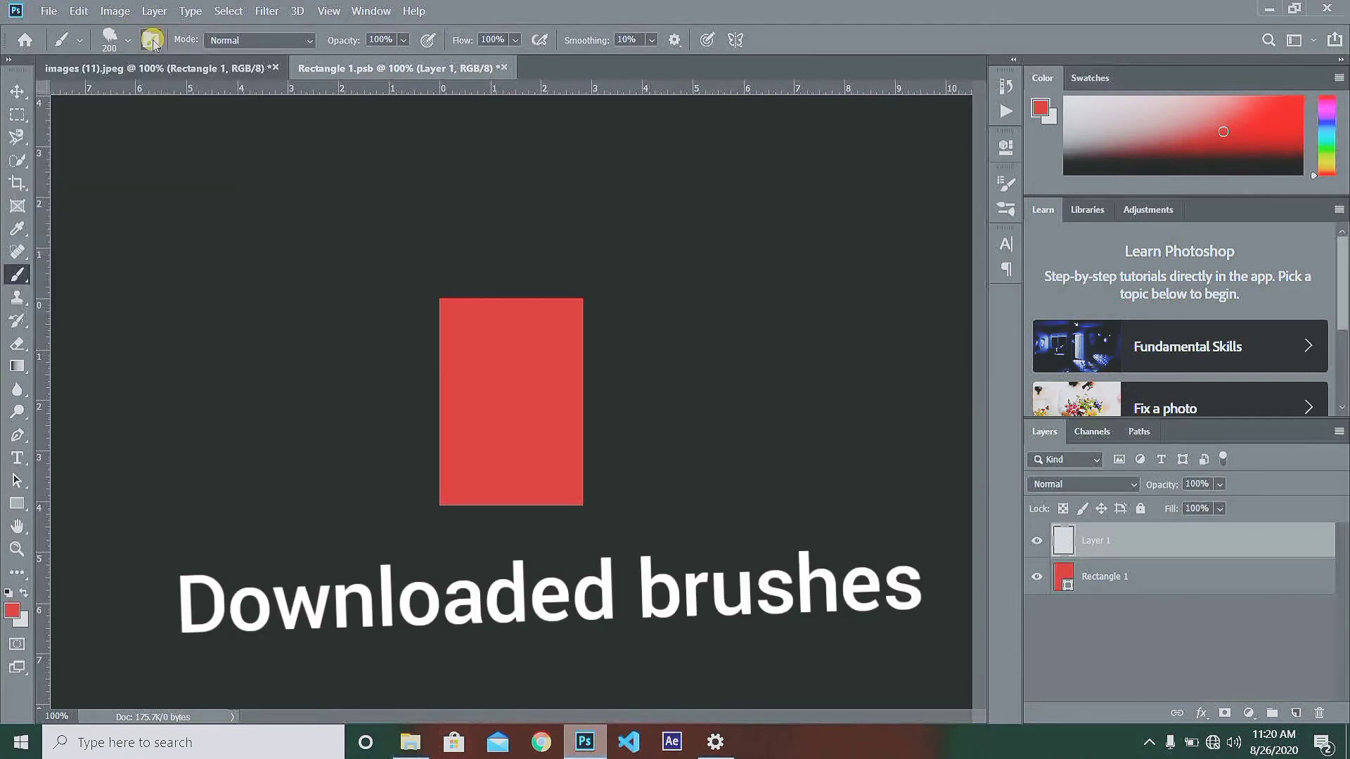
click(153, 41)
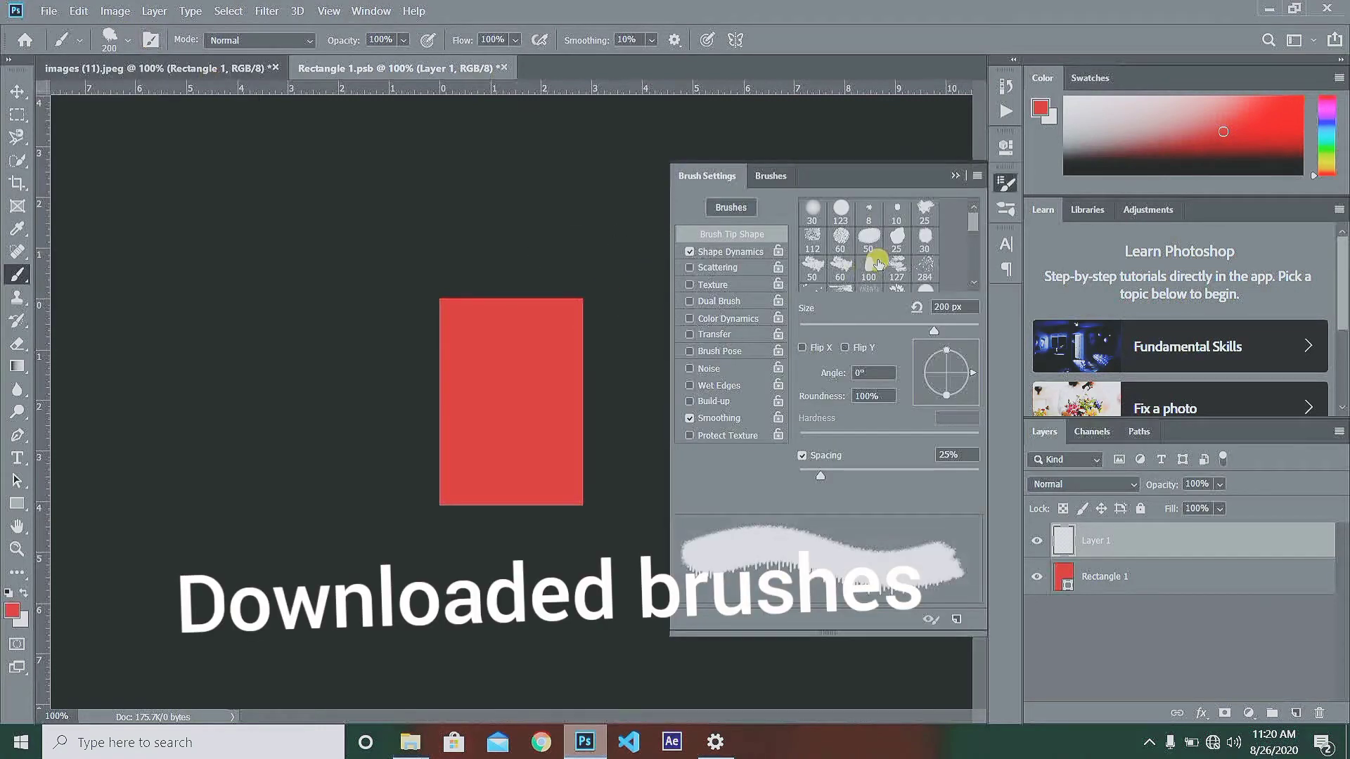
scroll(876, 256, down, 1)
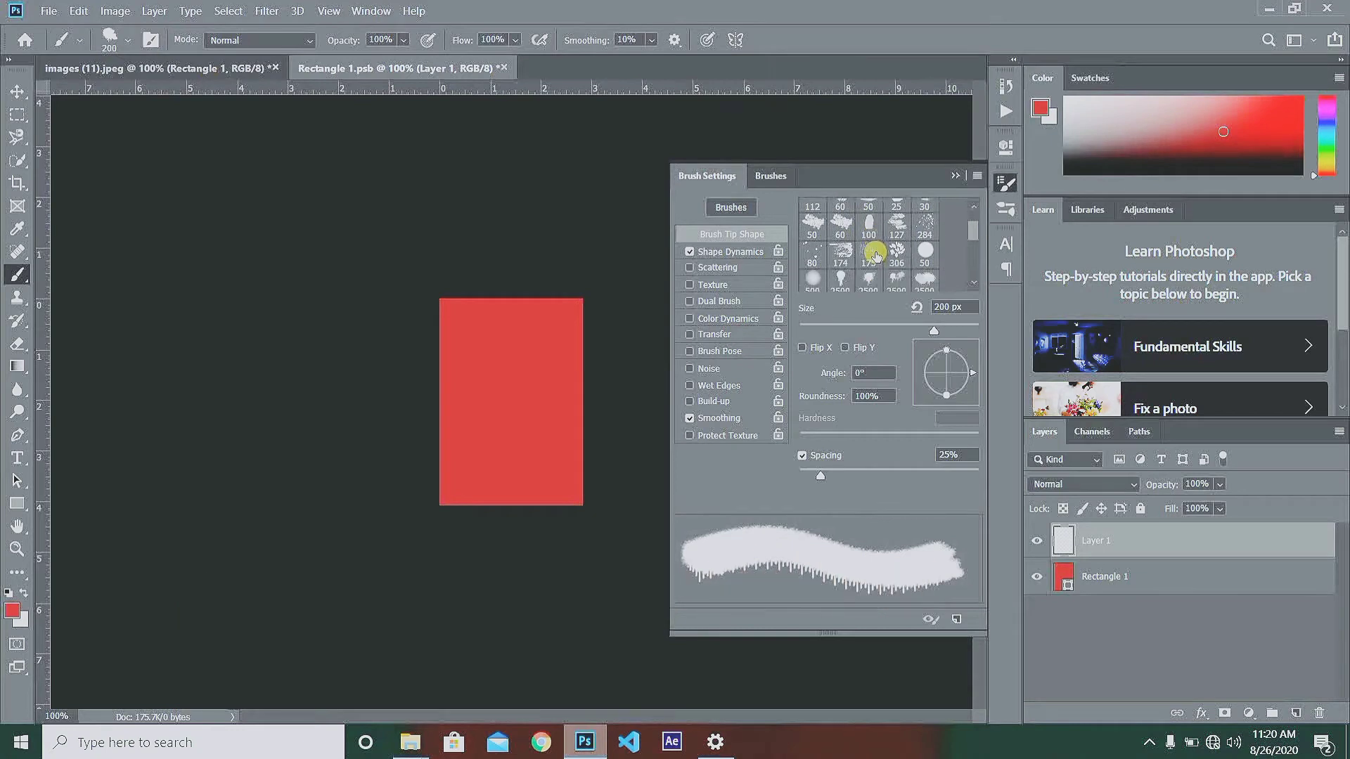
scroll(876, 256, down, 1)
click(839, 266)
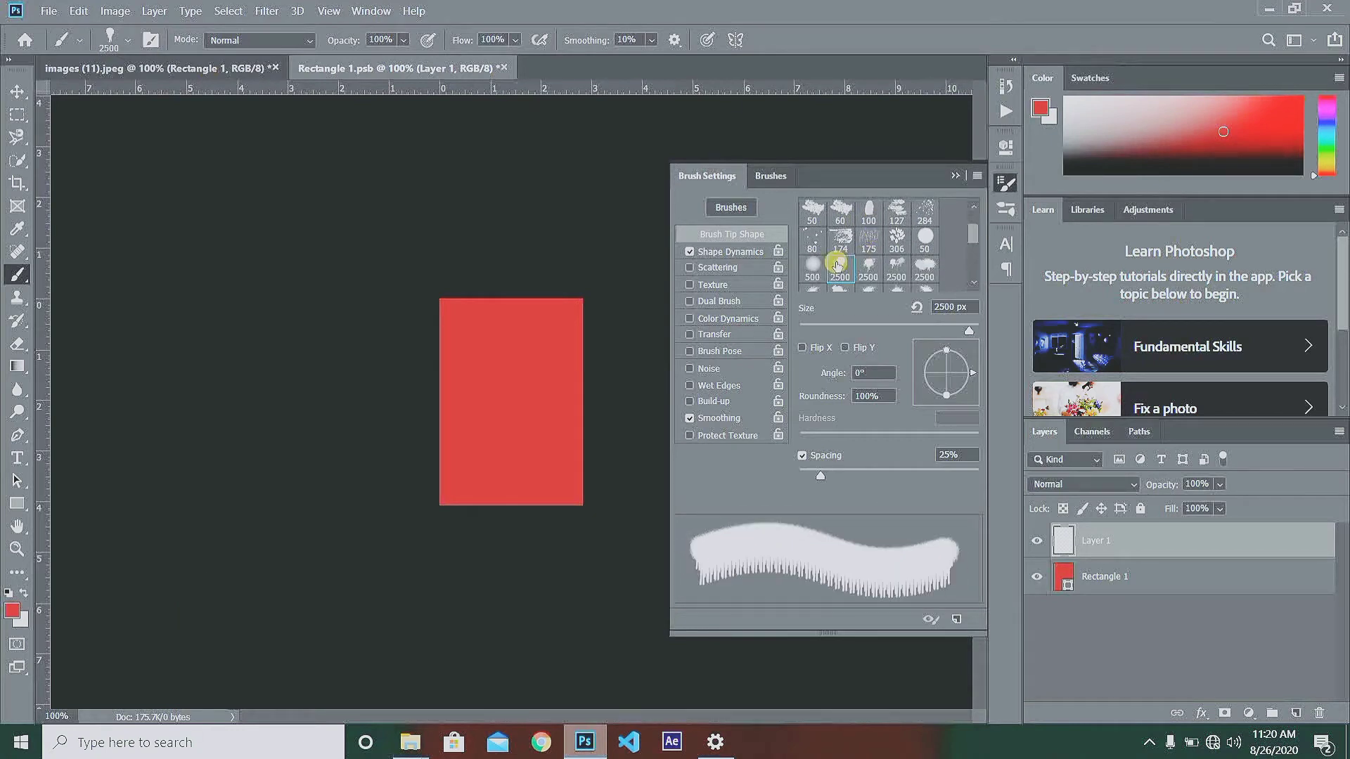
click(958, 173)
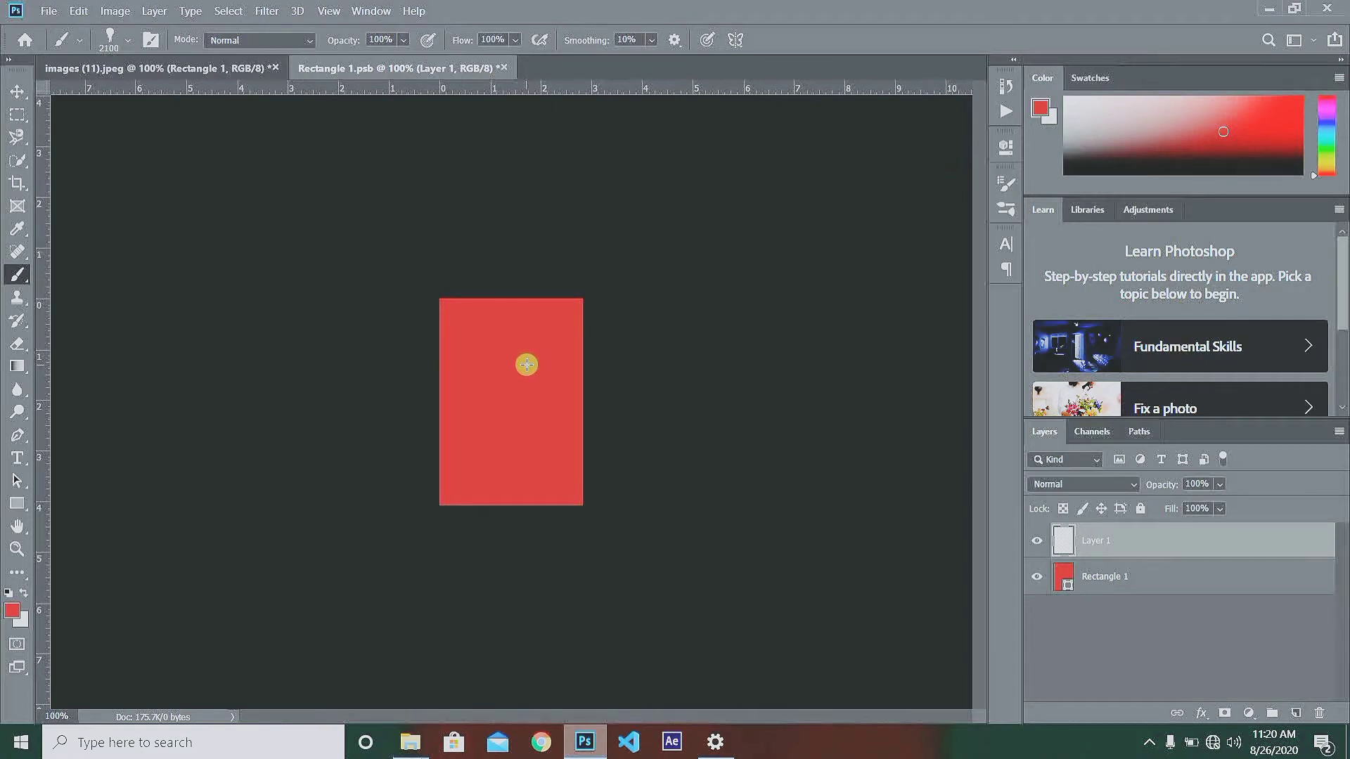
- Reduce the brush size to 300 px and stamp a red paint drip on the new layer over the rectangle
key(bracketleft)
key(bracketleft)
key(bracketleft)
key(bracketleft)
key(bracketleft)
key(bracketleft)
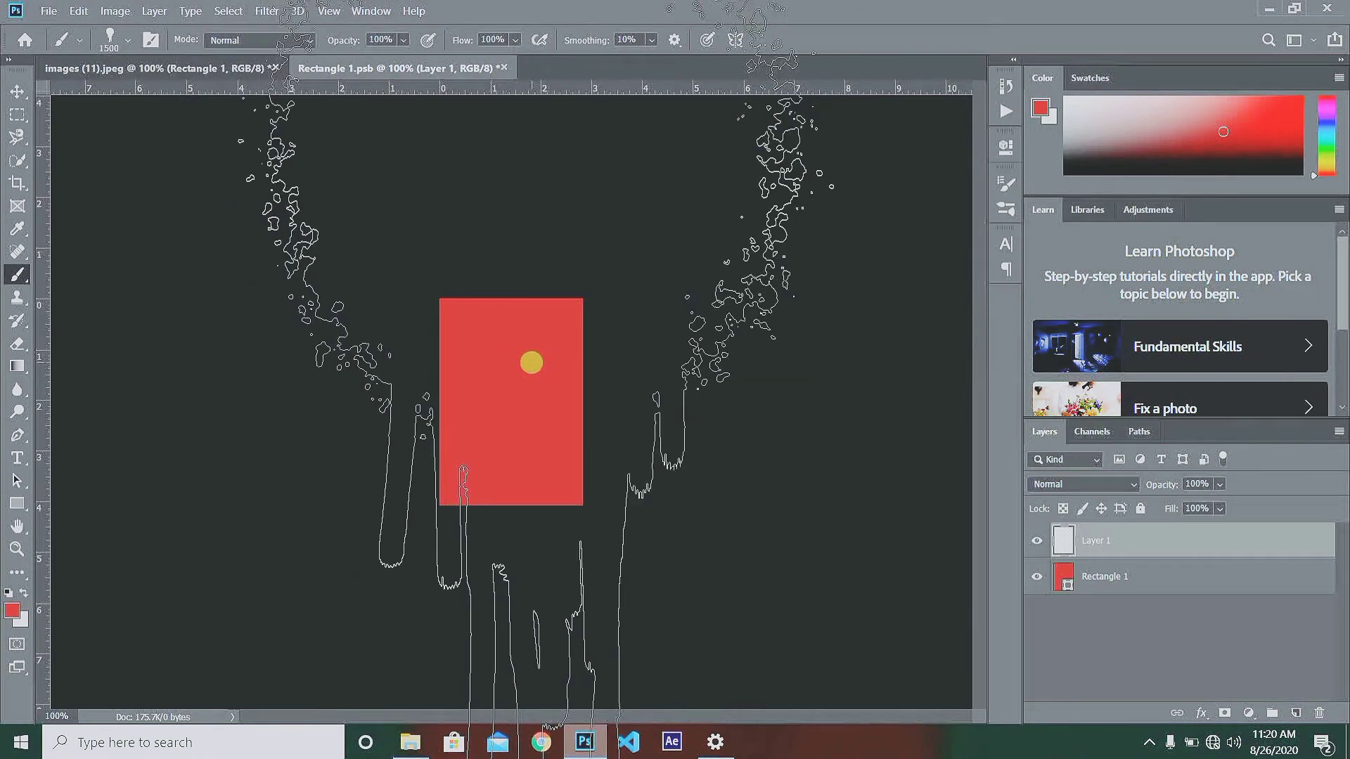
key(bracketleft)
key(bracketleft)
key(bracketleft)
key(bracketleft)
key(bracketleft)
key(bracketleft)
key(bracketleft)
key(bracketleft)
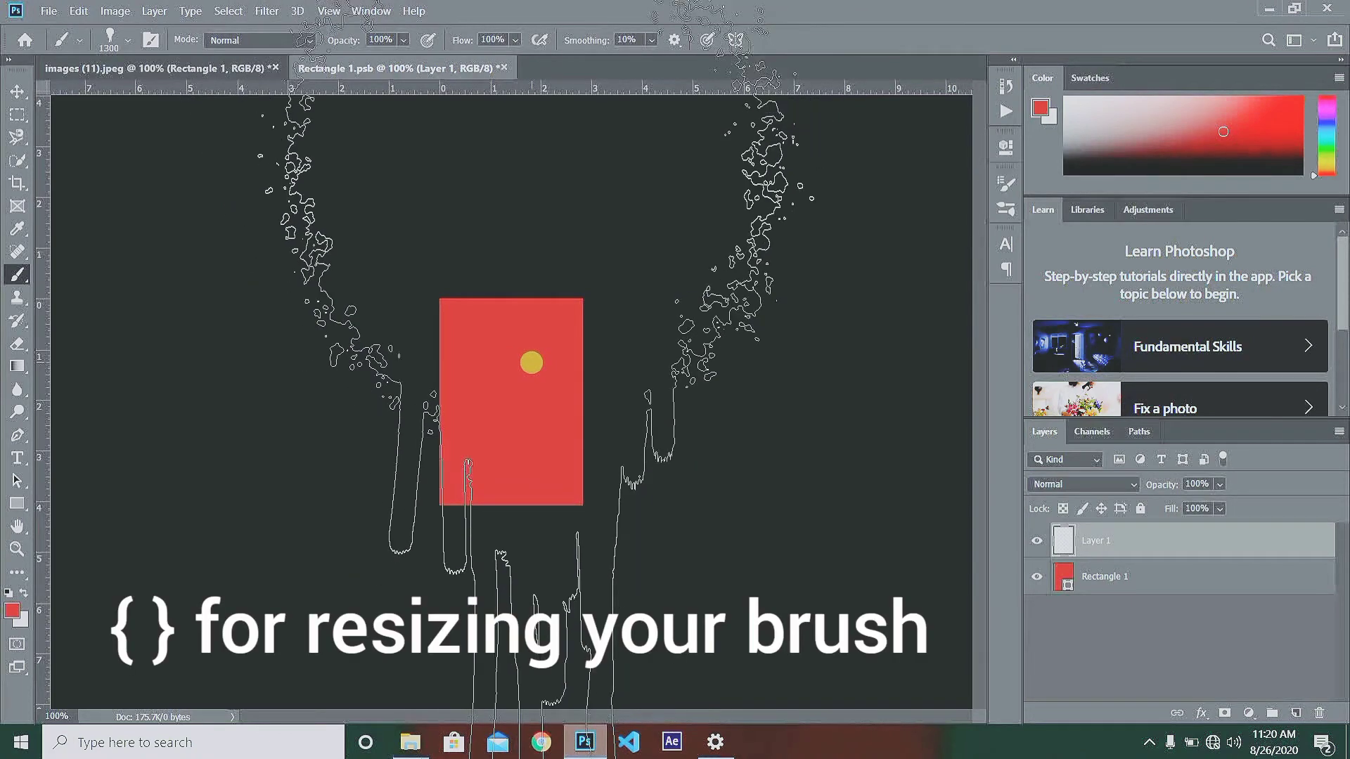
key(bracketleft)
key(bracketleft)
key(bracketleft)
key(bracketleft)
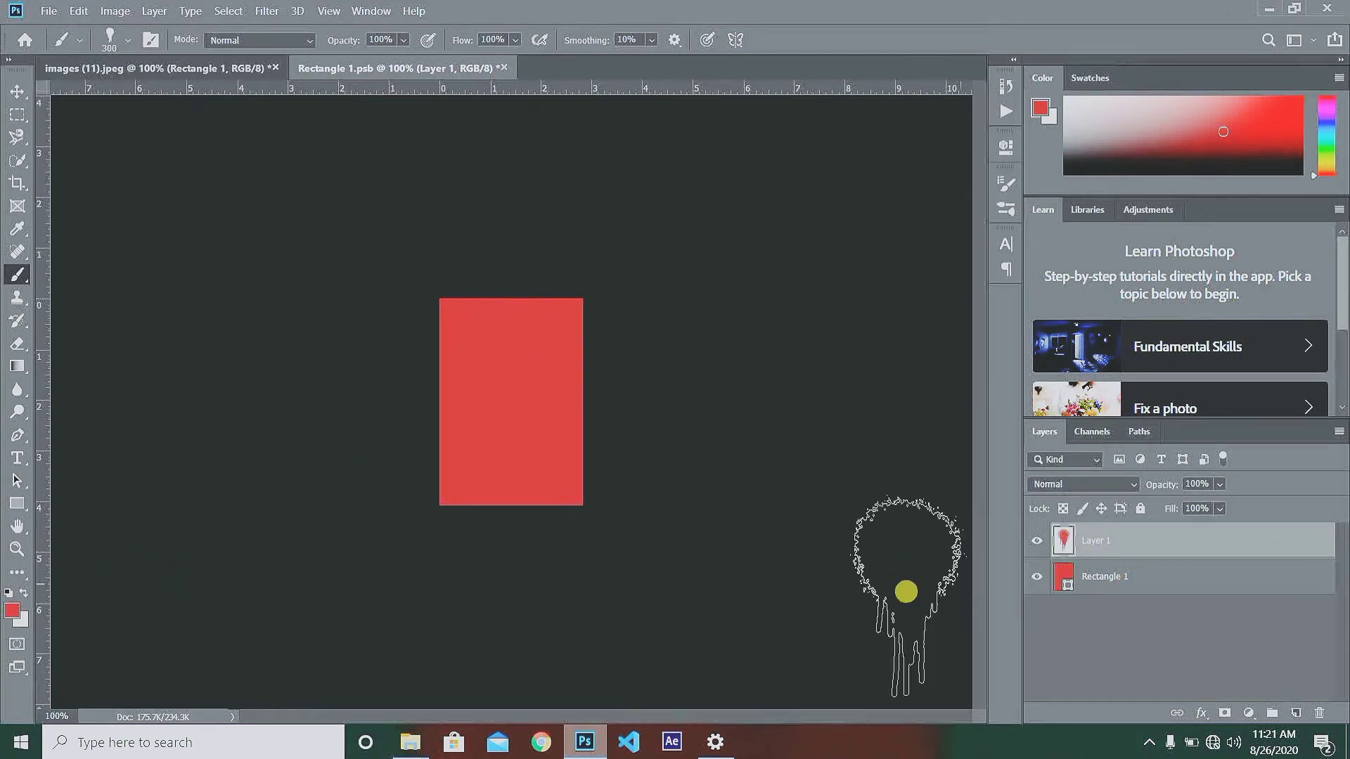
- Hide the red rectangle layer and scale the paint drip to about 106.3%, extending it toward the canvas's left edge
click(1037, 577)
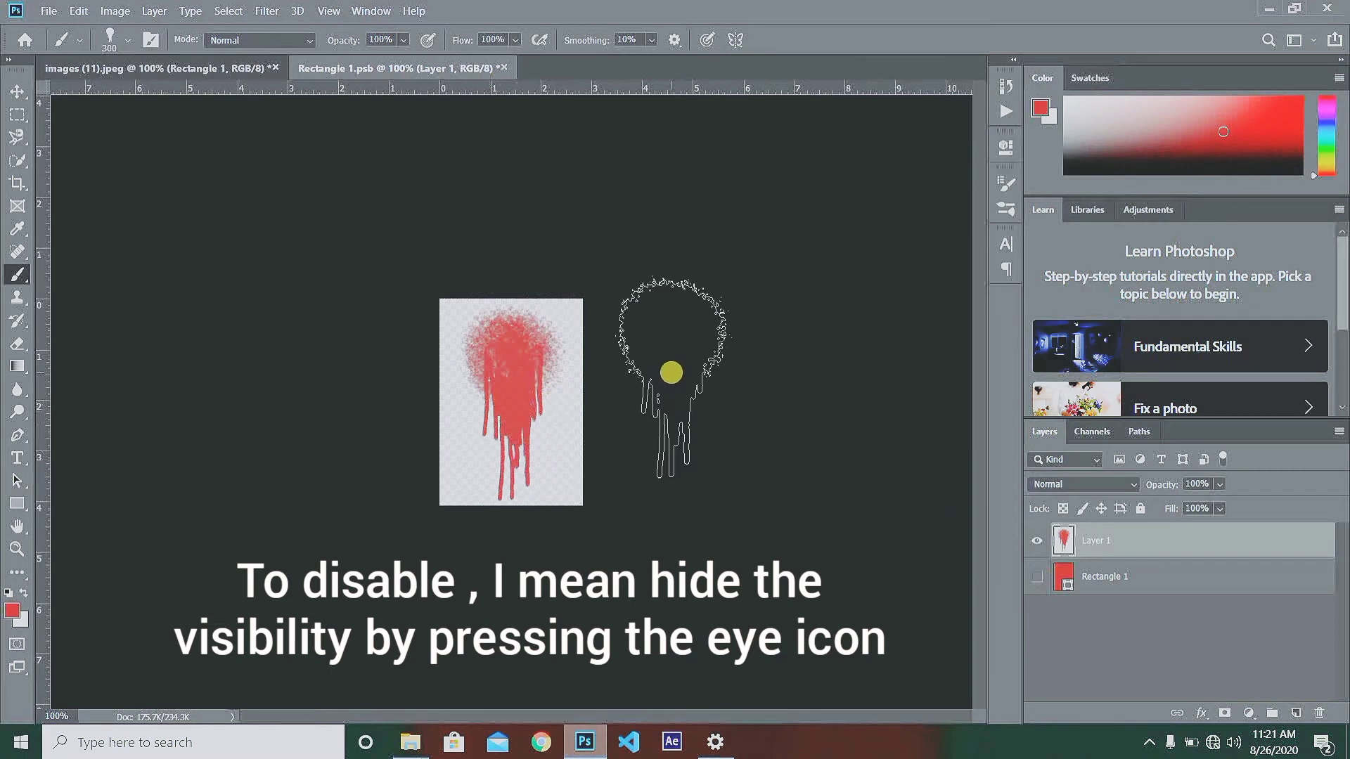
key(ctrl+t)
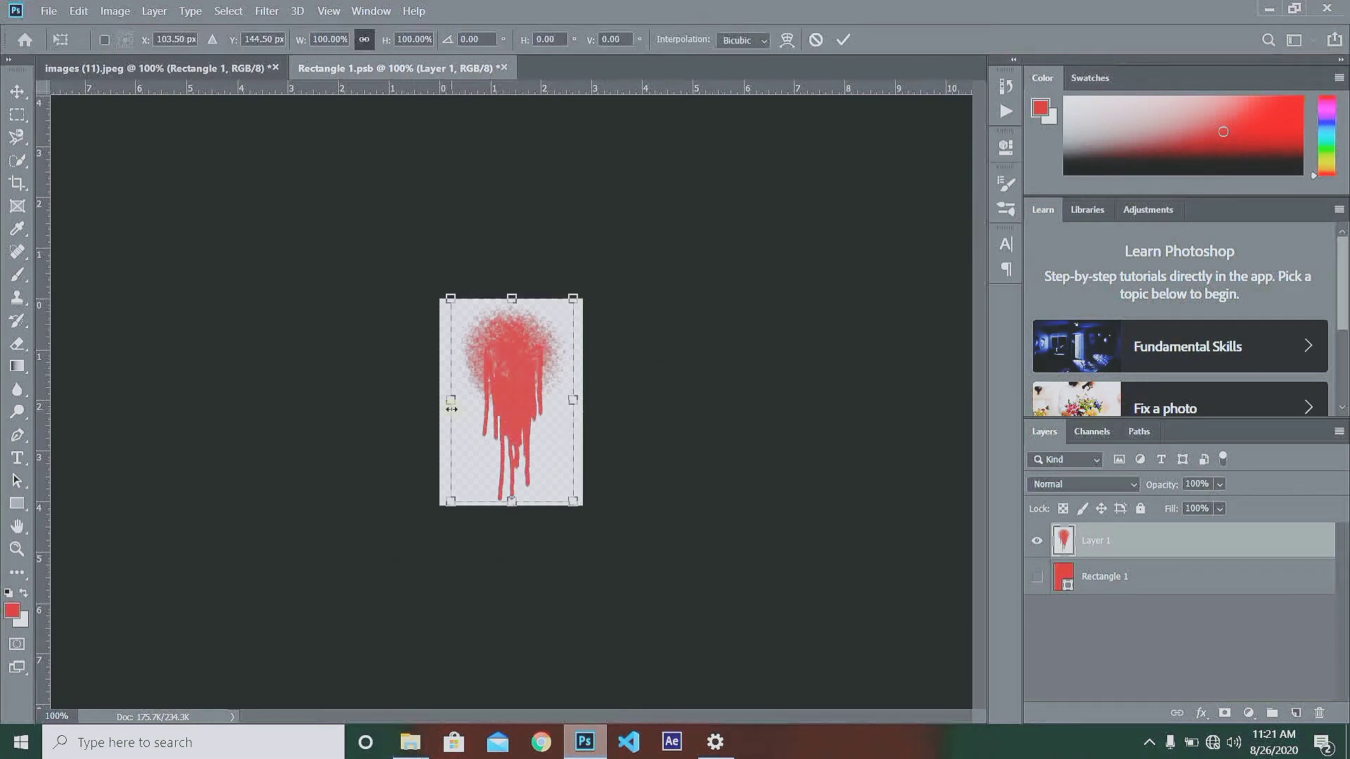
drag(452, 400, 442, 405)
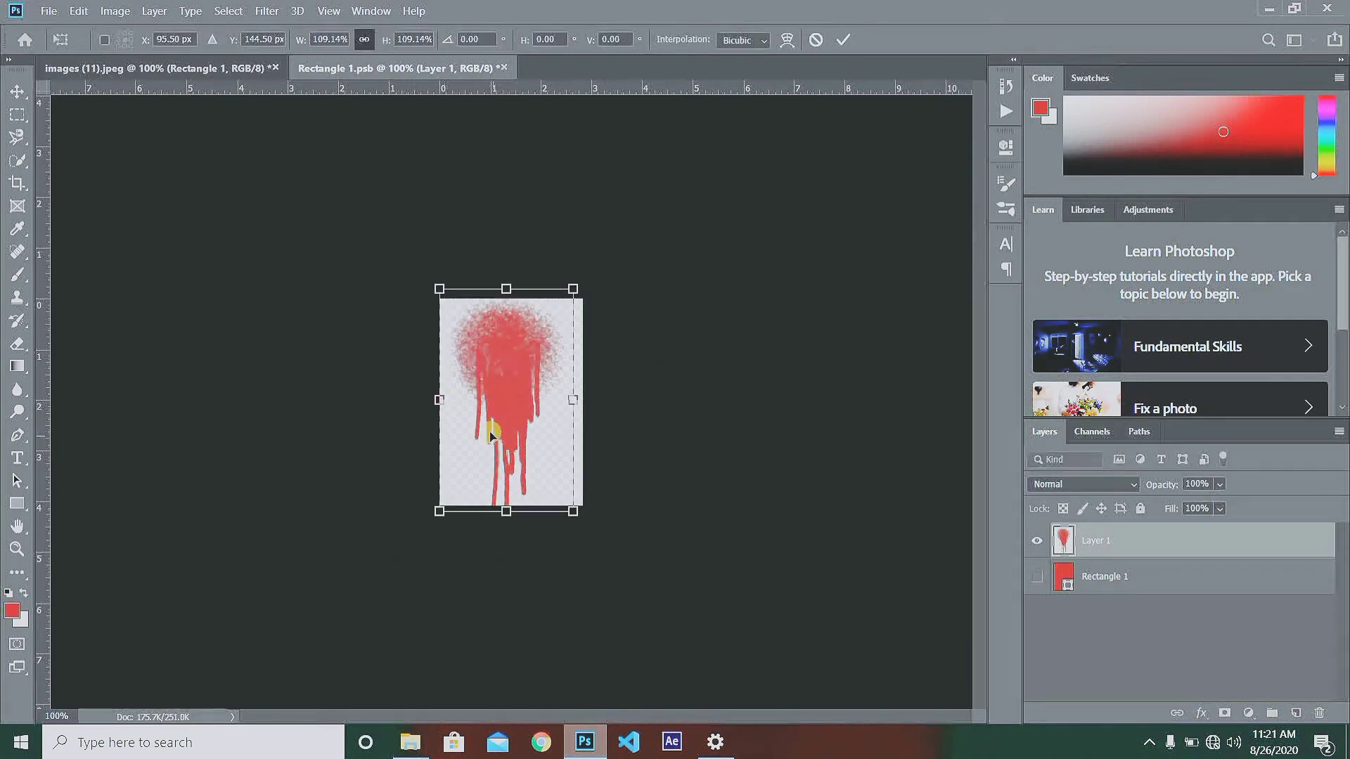
drag(504, 512, 504, 504)
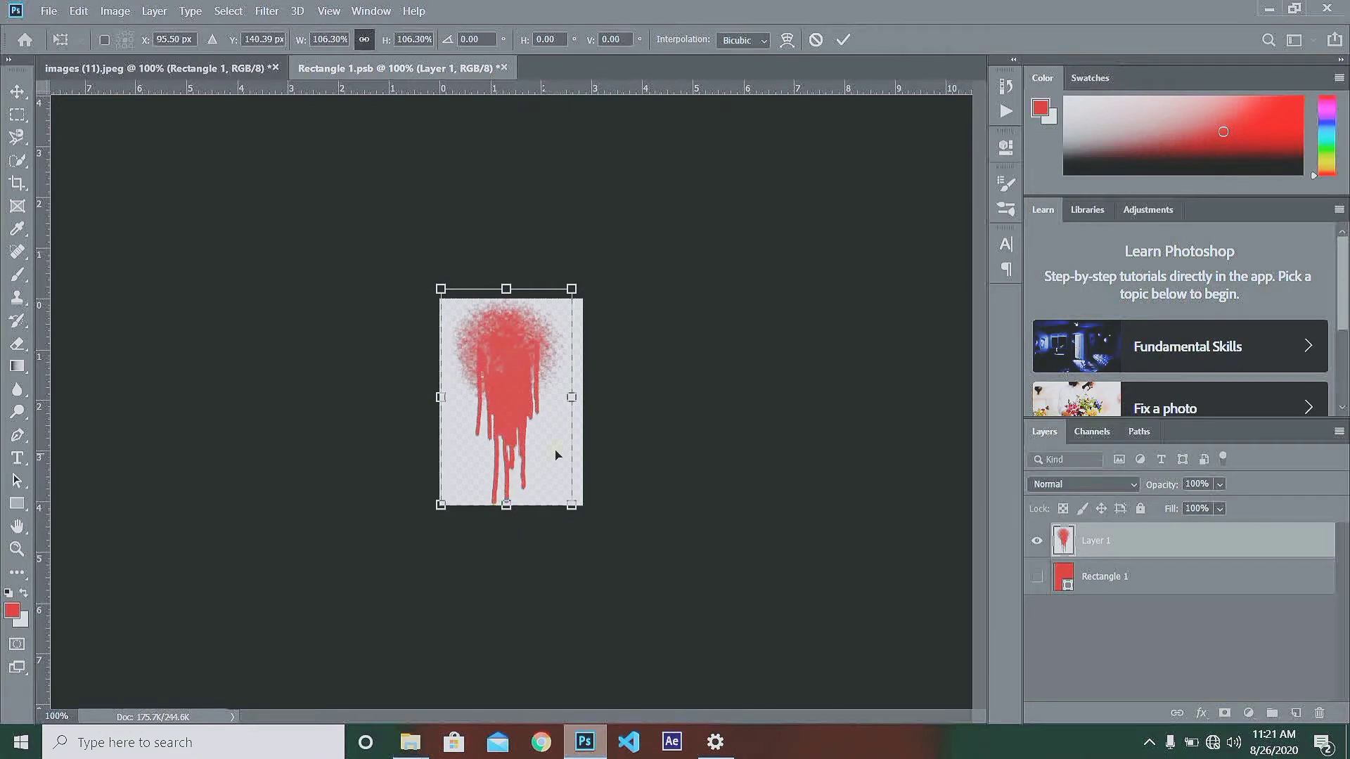
click(848, 37)
key(b)
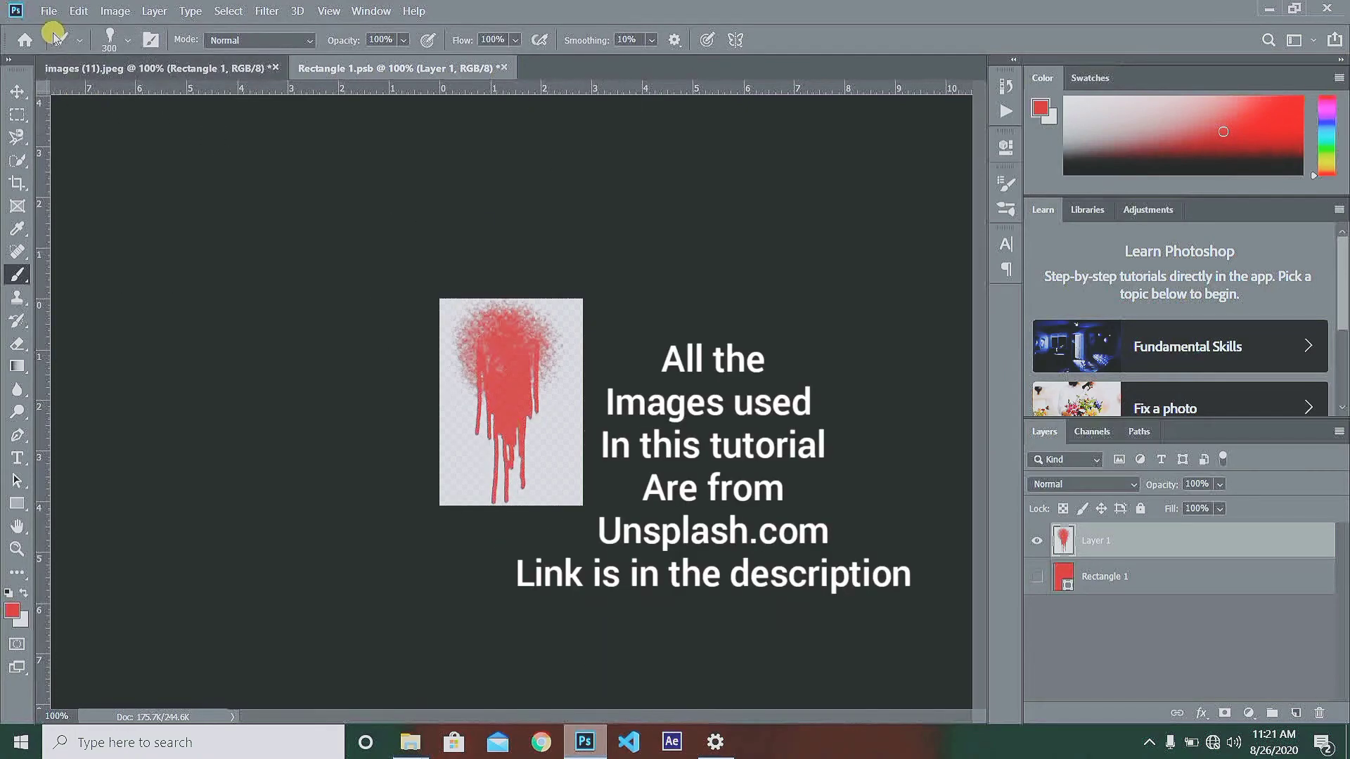
- Place the frida-bredesen-Pomm1KDR9yY-unsplash leopard photo as an embedded image in the smart object document
click(49, 11)
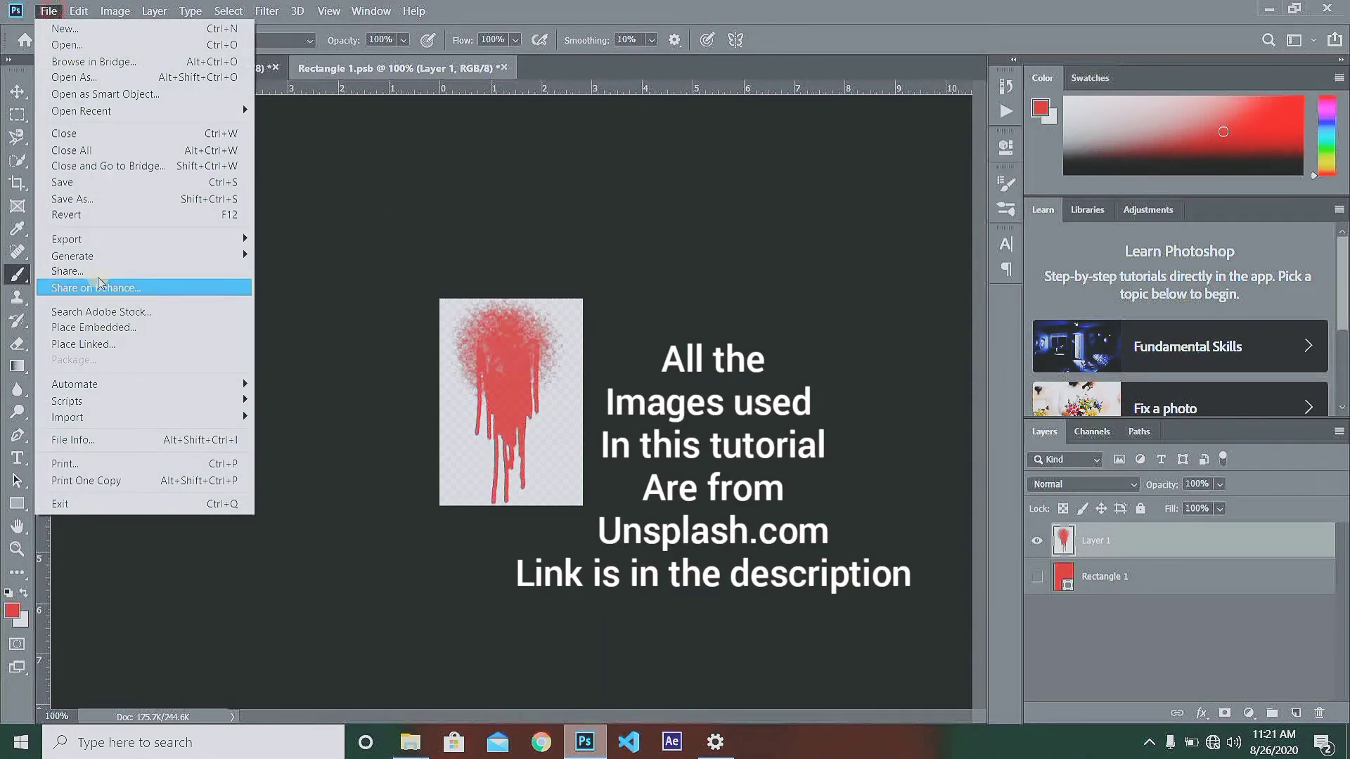
click(104, 328)
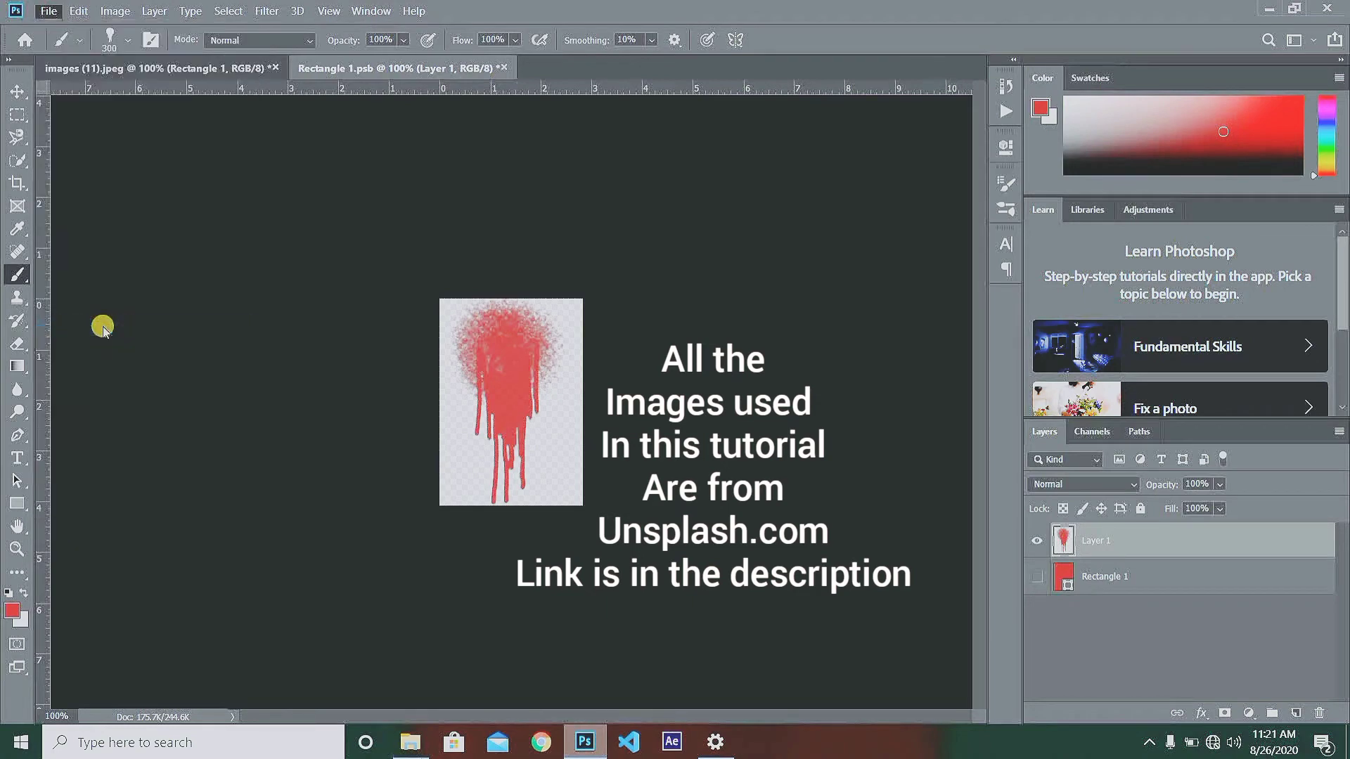
scroll(320, 263, down, 3)
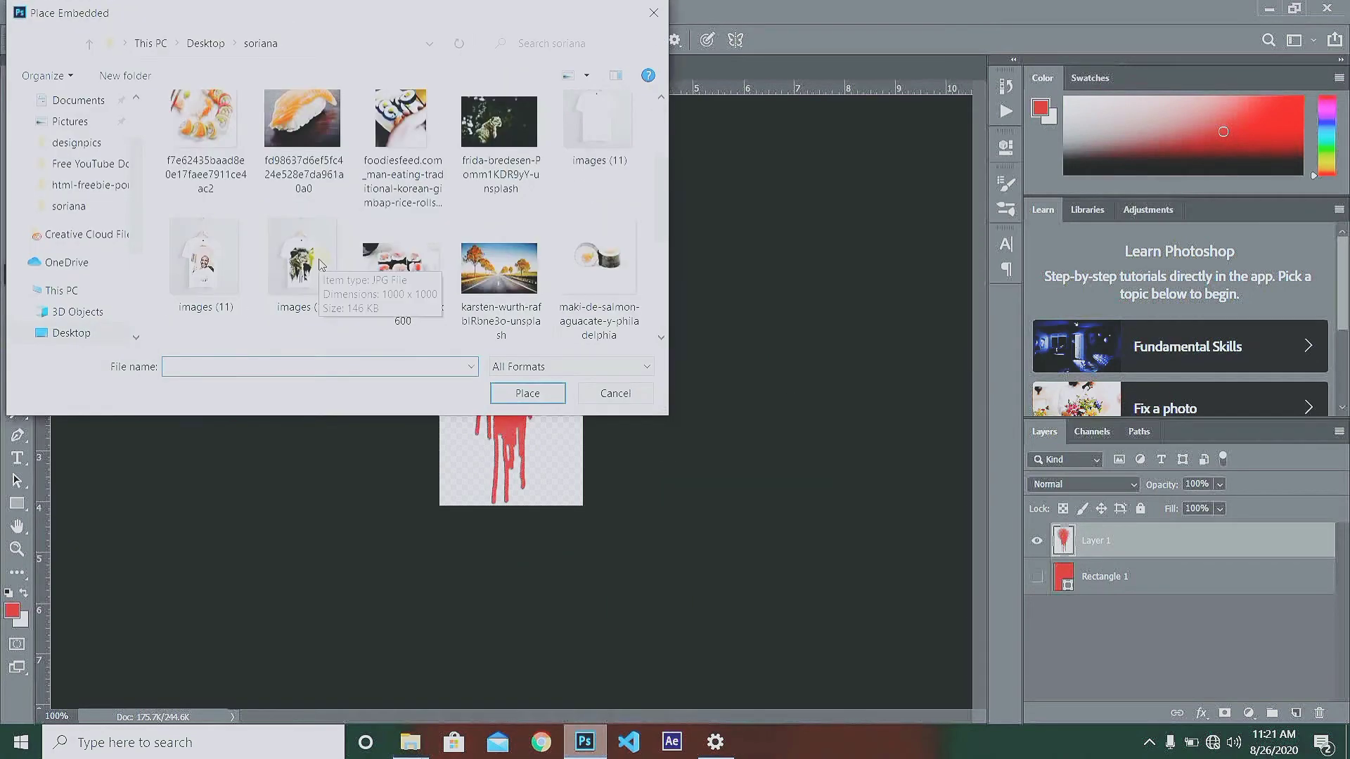
click(488, 144)
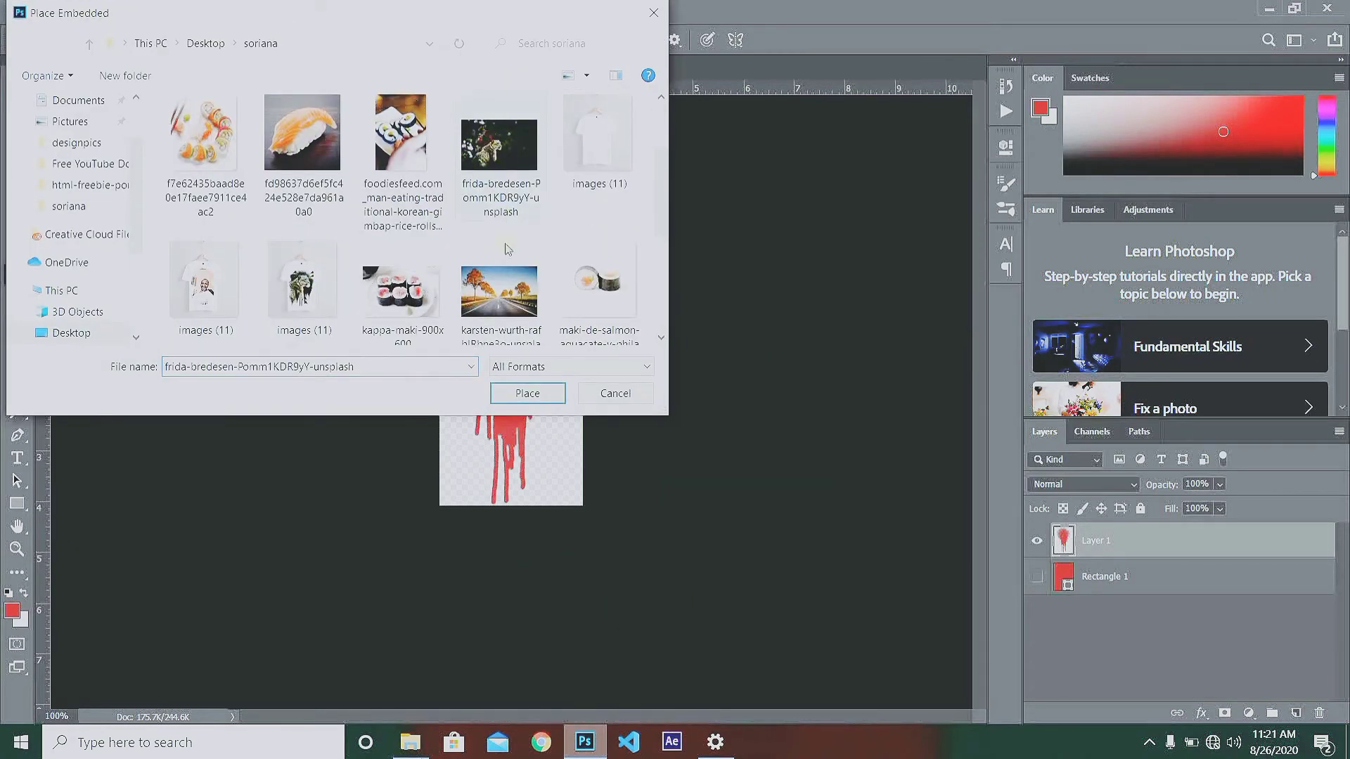
click(527, 391)
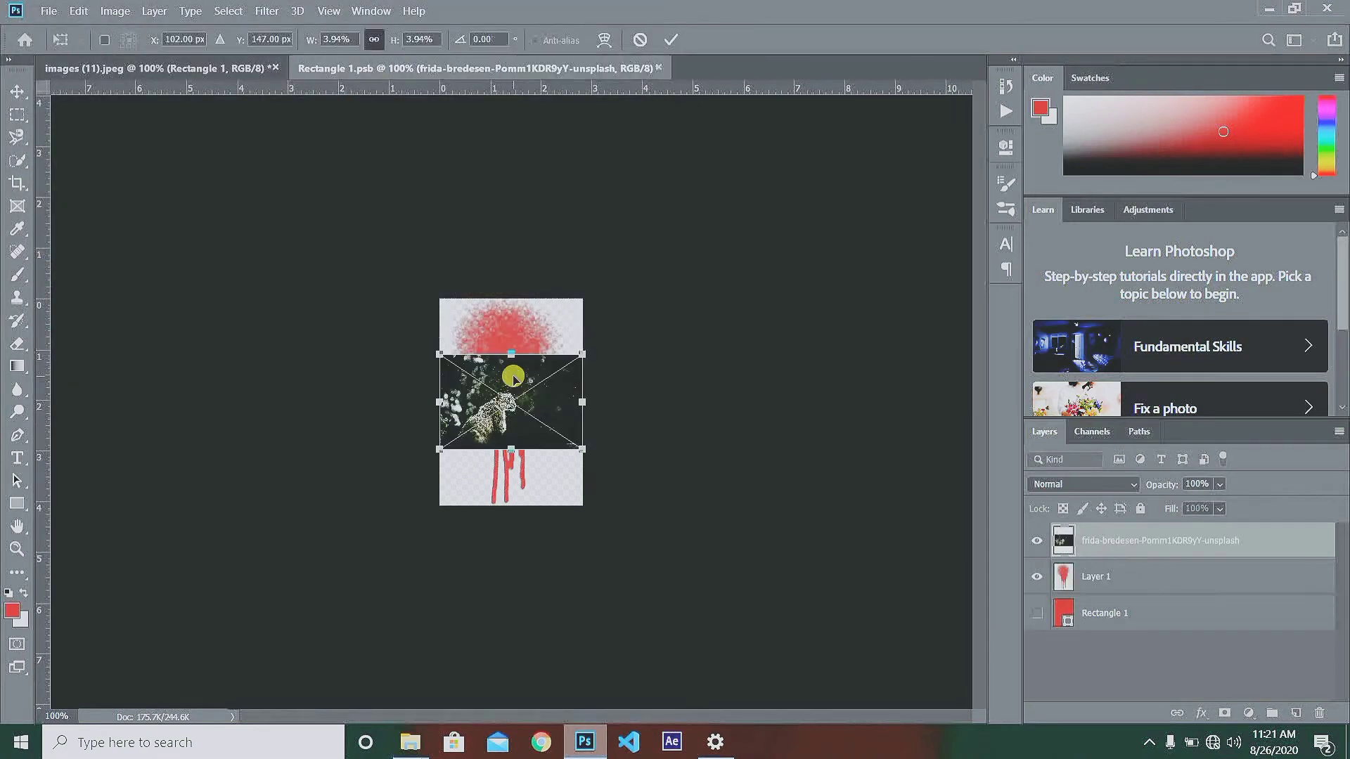
- Scale the placed leopard photo to 8.91% and position it so it covers the whole canvas
drag(514, 378, 516, 330)
drag(513, 401, 517, 528)
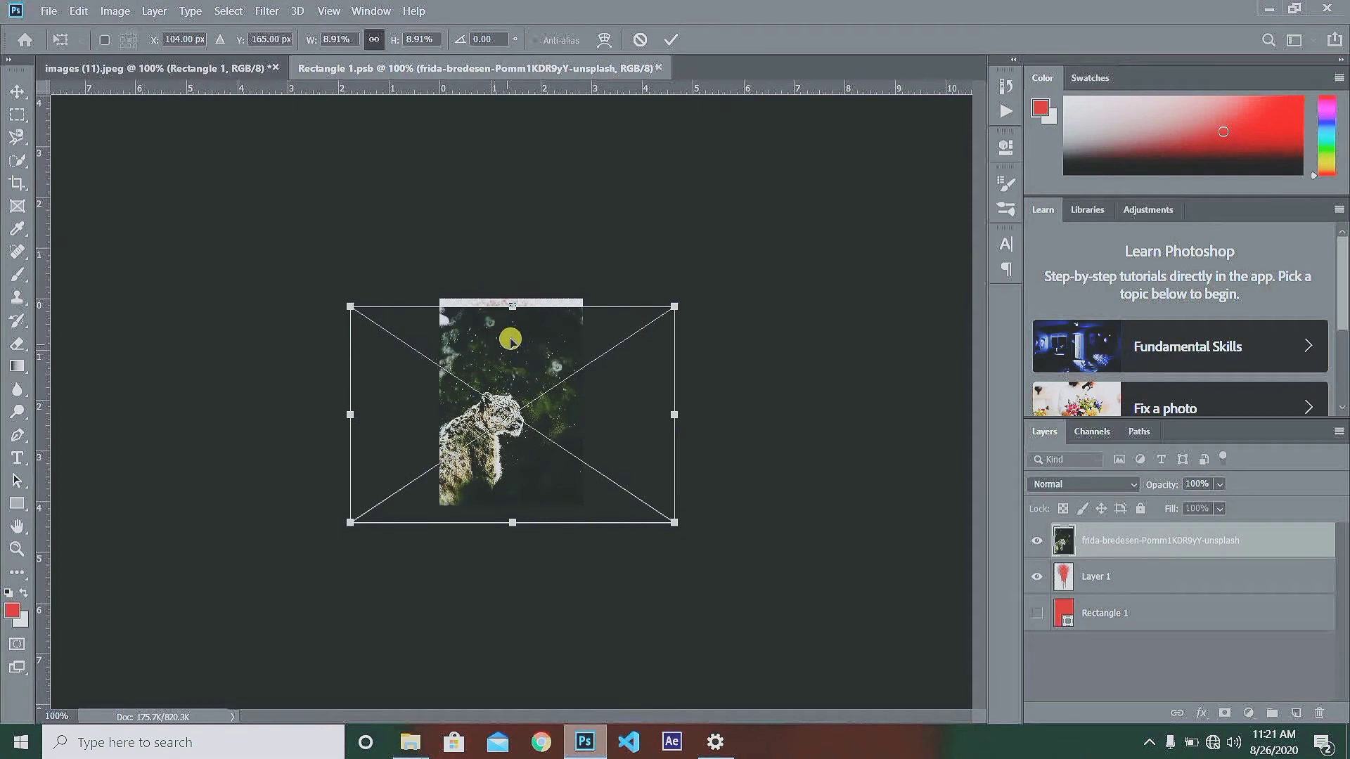
mouse_move(509, 336)
mouse_down()
mouse_move(522, 304)
mouse_move(531, 331)
mouse_up()
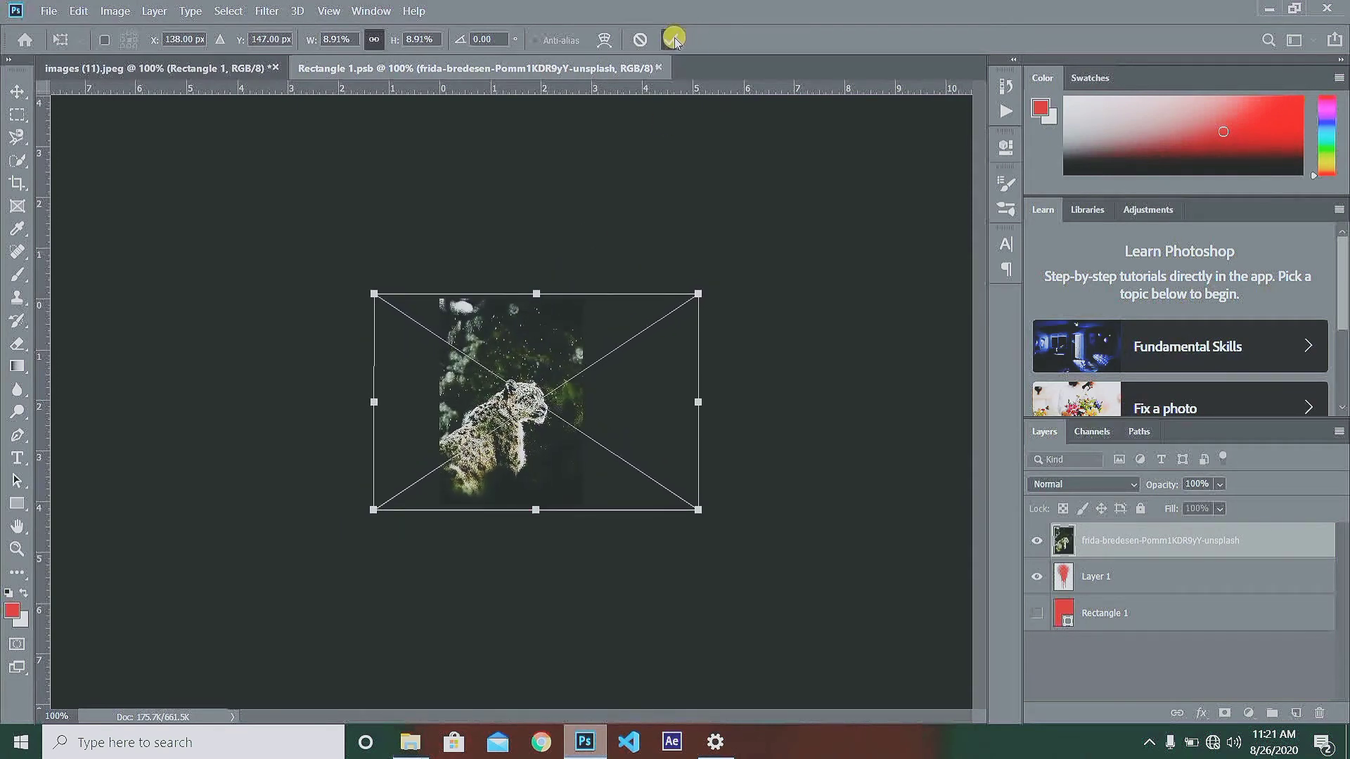
click(671, 40)
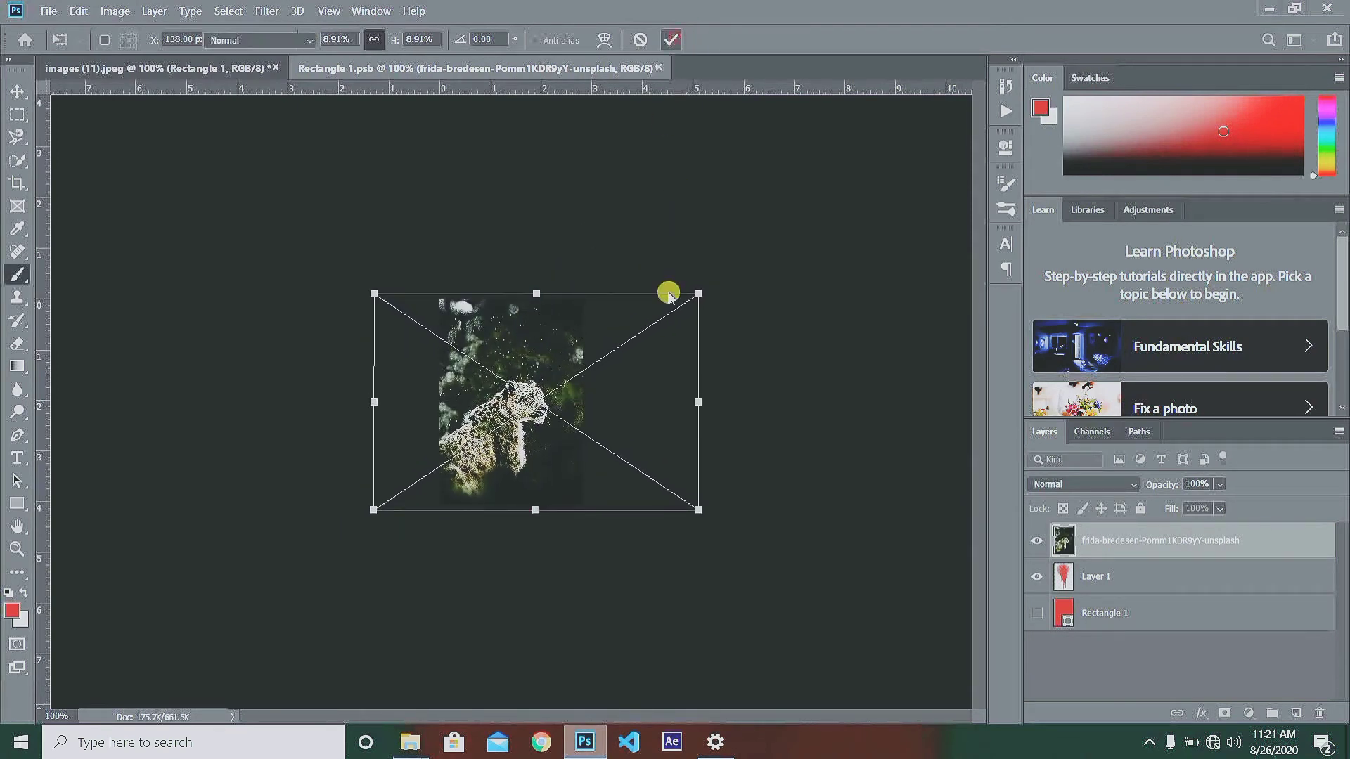
click(672, 41)
key(Return)
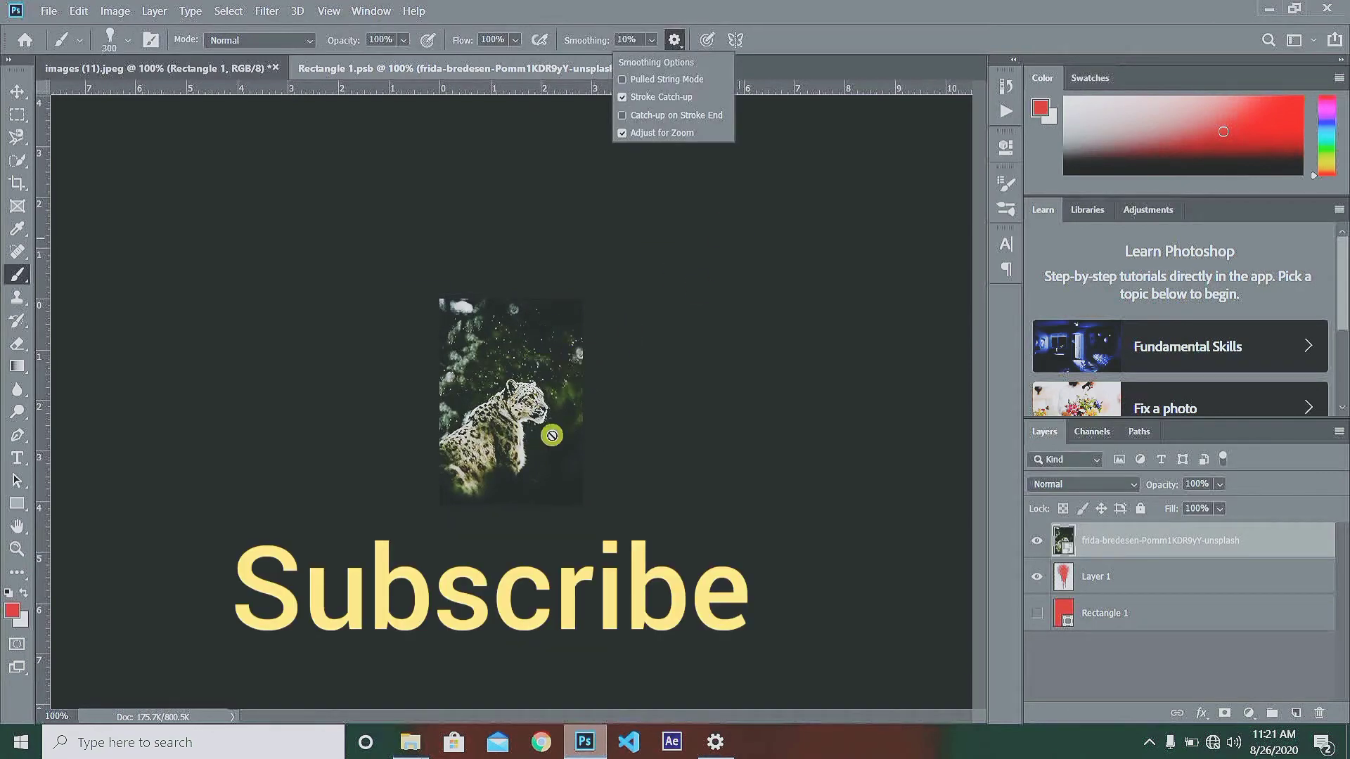
- Clip the leopard photo to the paint drip layer with a clipping mask
right_click(1144, 540)
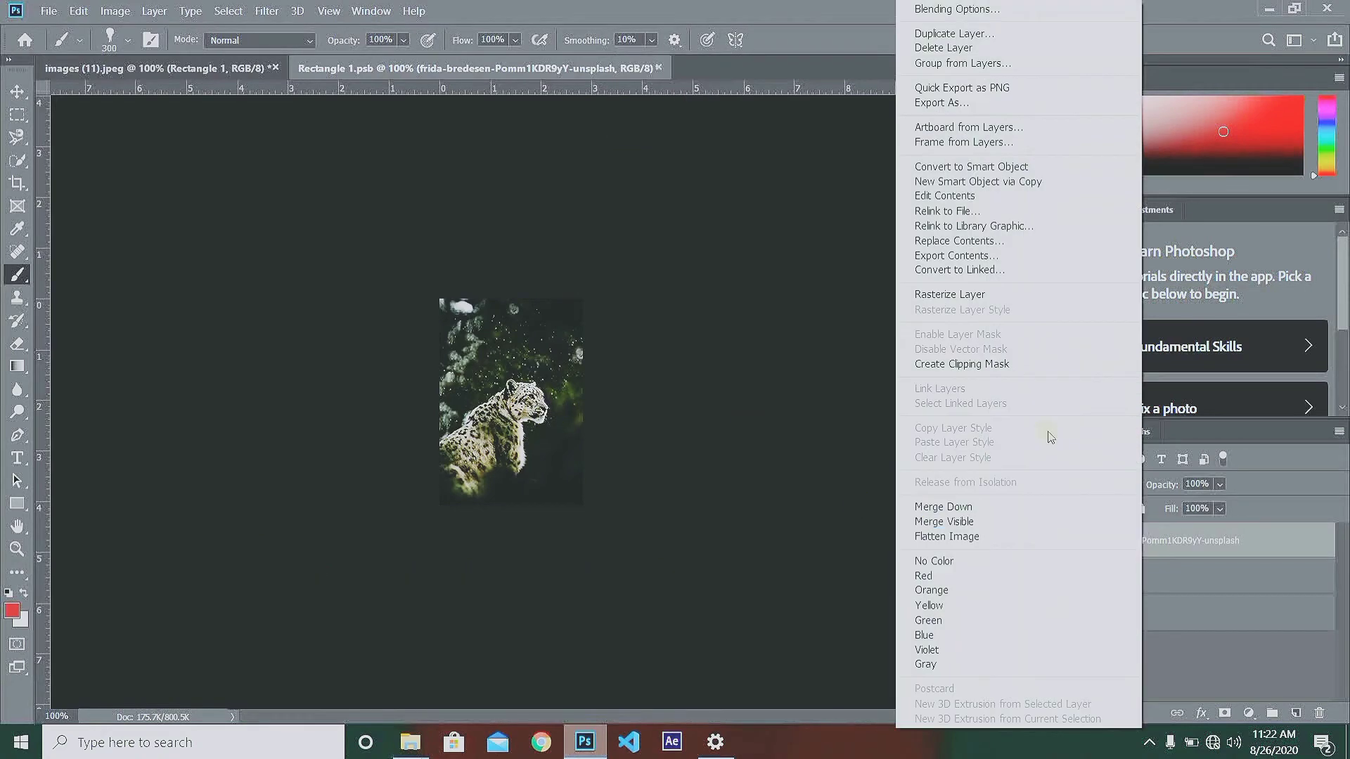
click(989, 365)
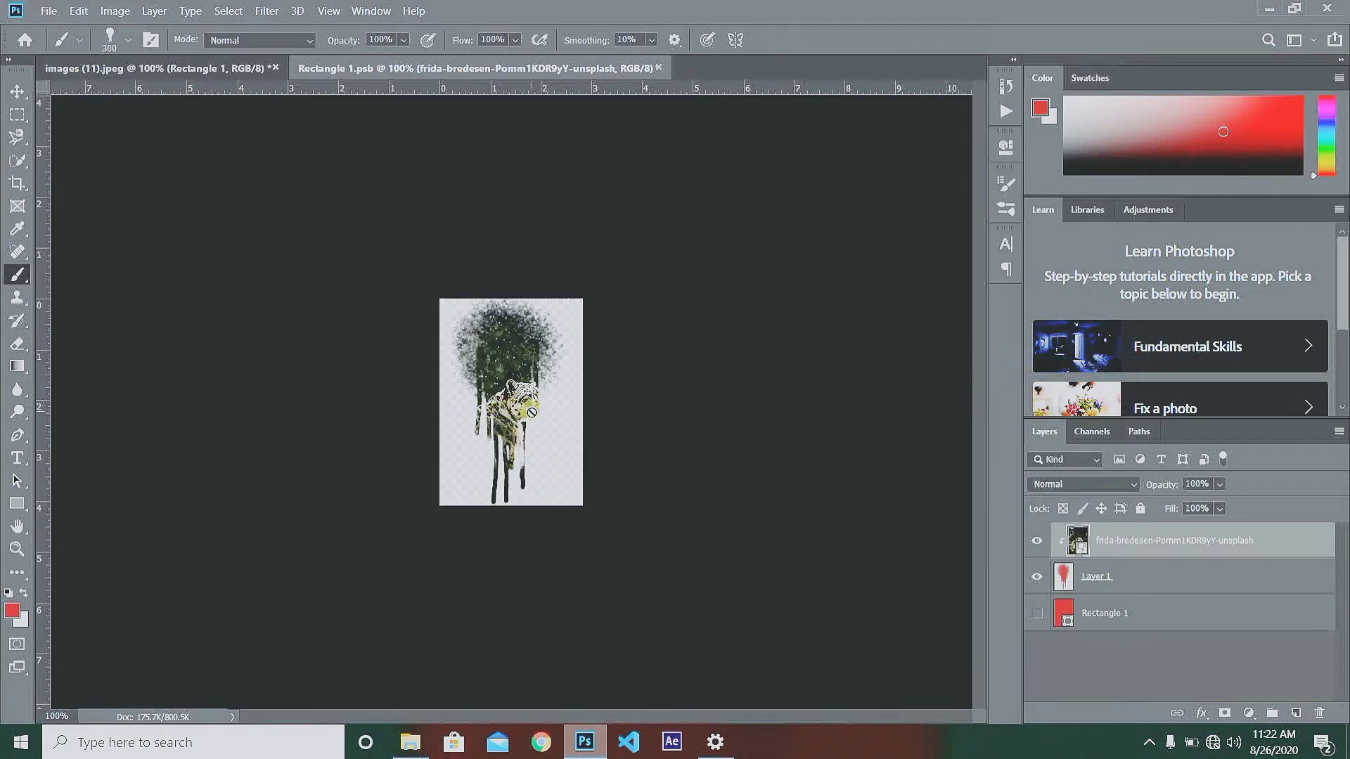
click(1135, 584)
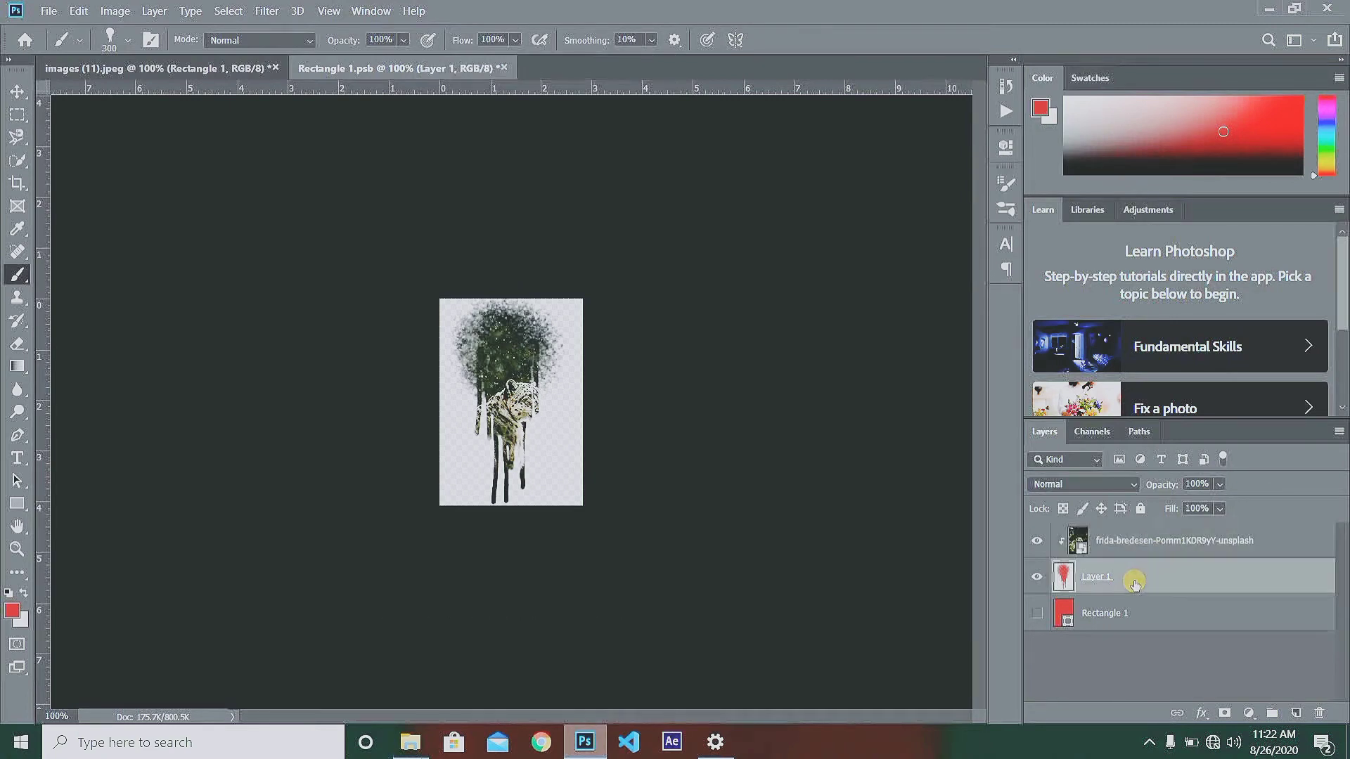
- Enlarge the clipped leopard photo to 12.59% so the leopard's head fills the upper part of the paint shape
click(1128, 541)
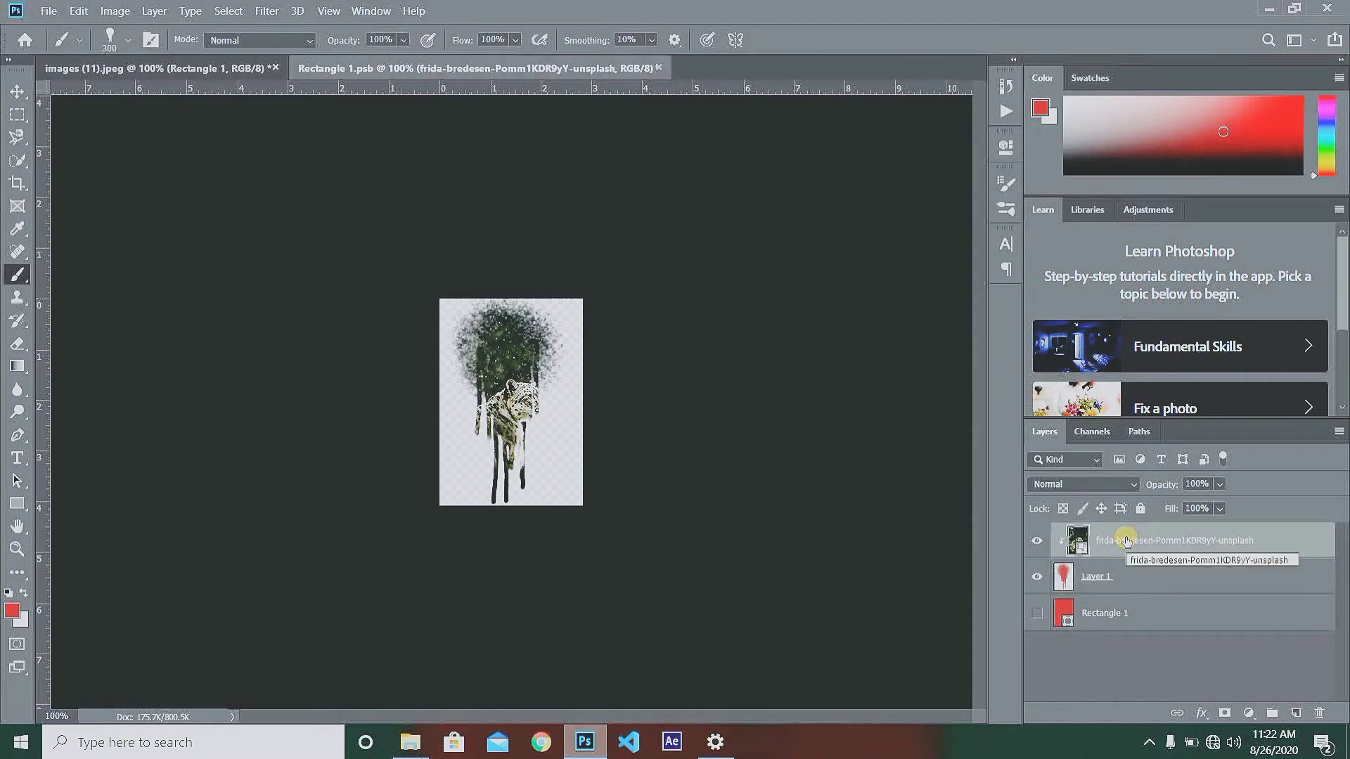
key(ctrl+t)
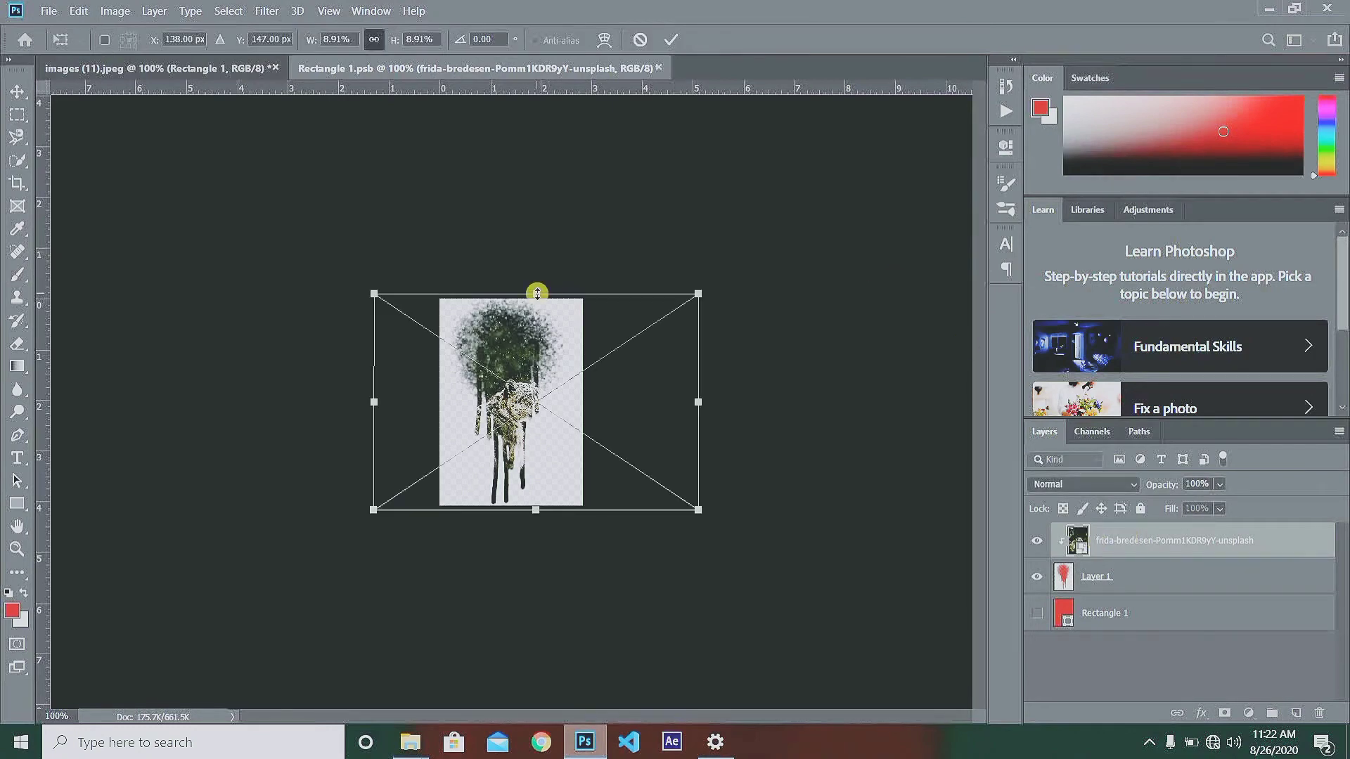
drag(537, 293, 536, 204)
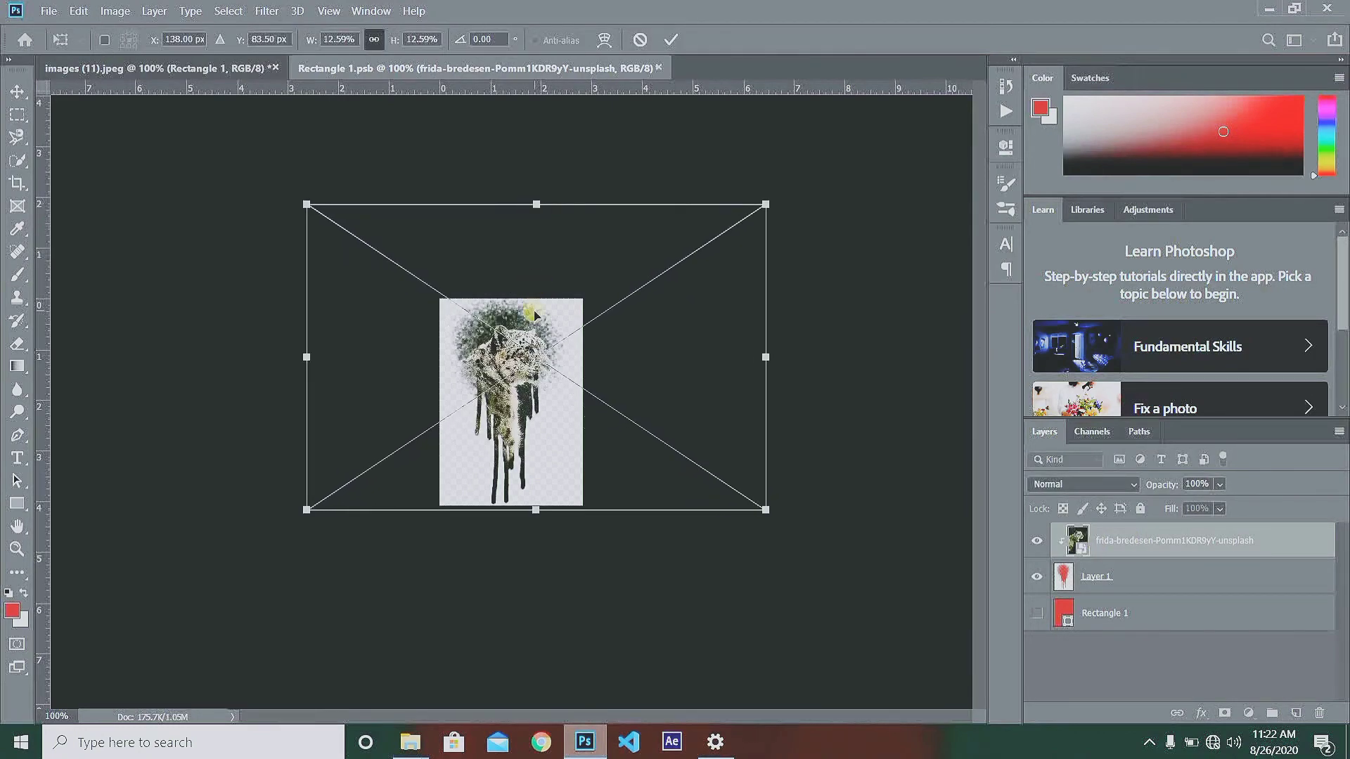
click(671, 39)
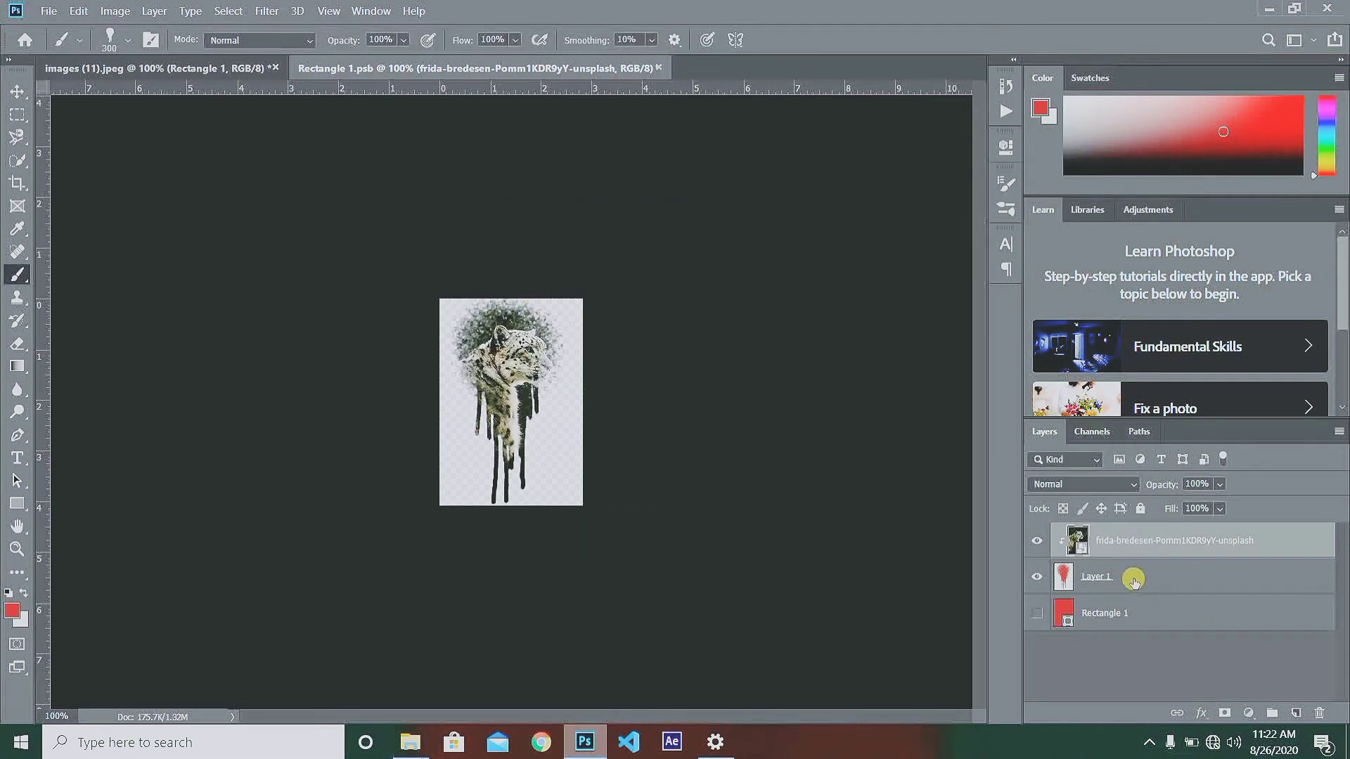
- On the paint drip layer, stamp two splatters along the leopard's right side with the brush at 125 px and a 144° angle
click(1134, 581)
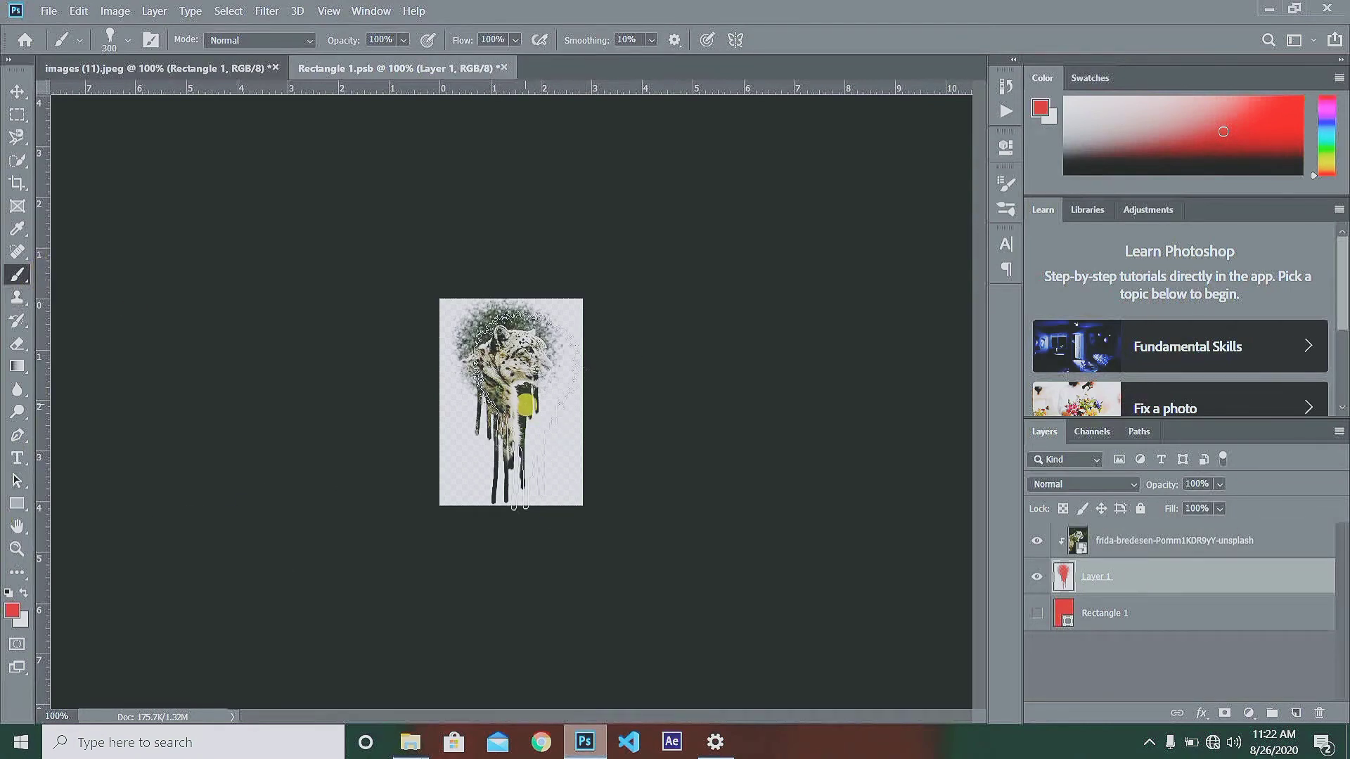
key(bracketleft)
key(bracketleft)
key(bracketleft)
key(bracketleft)
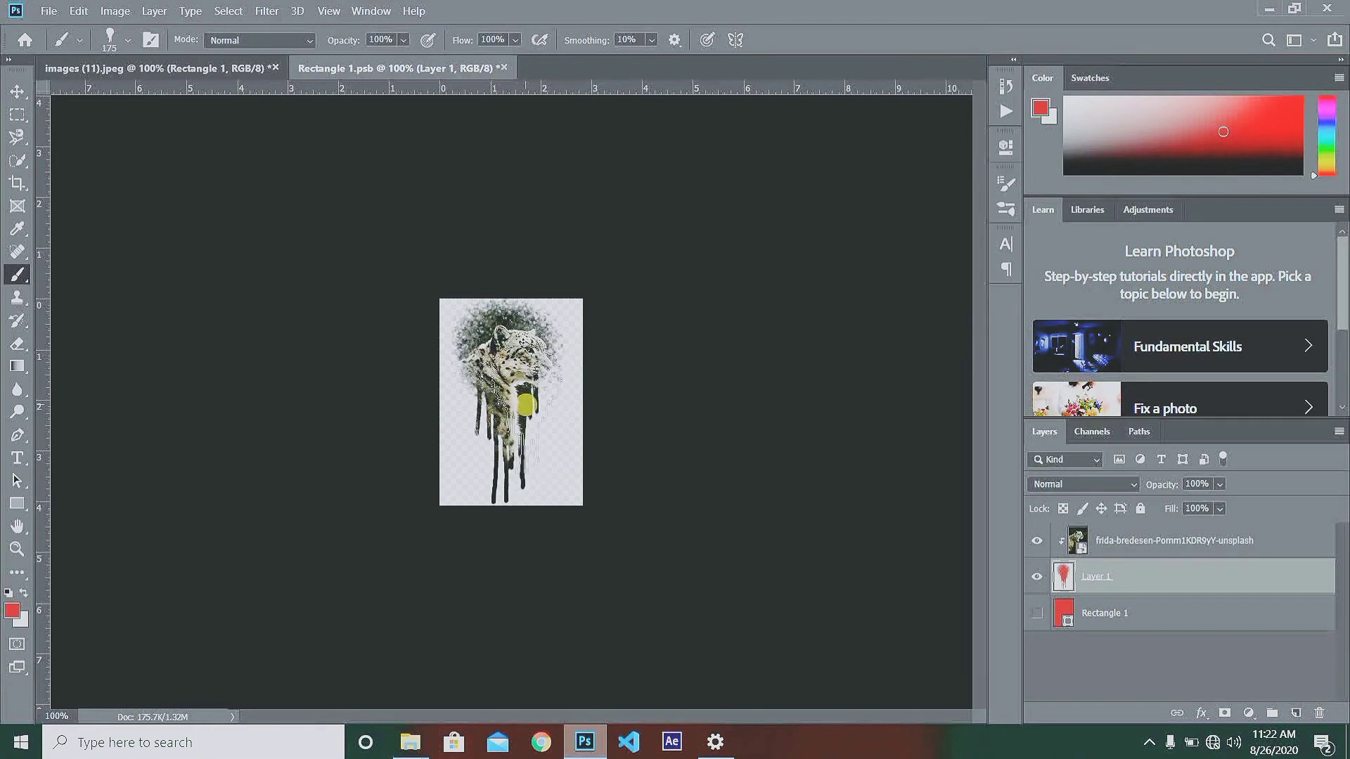
click(151, 39)
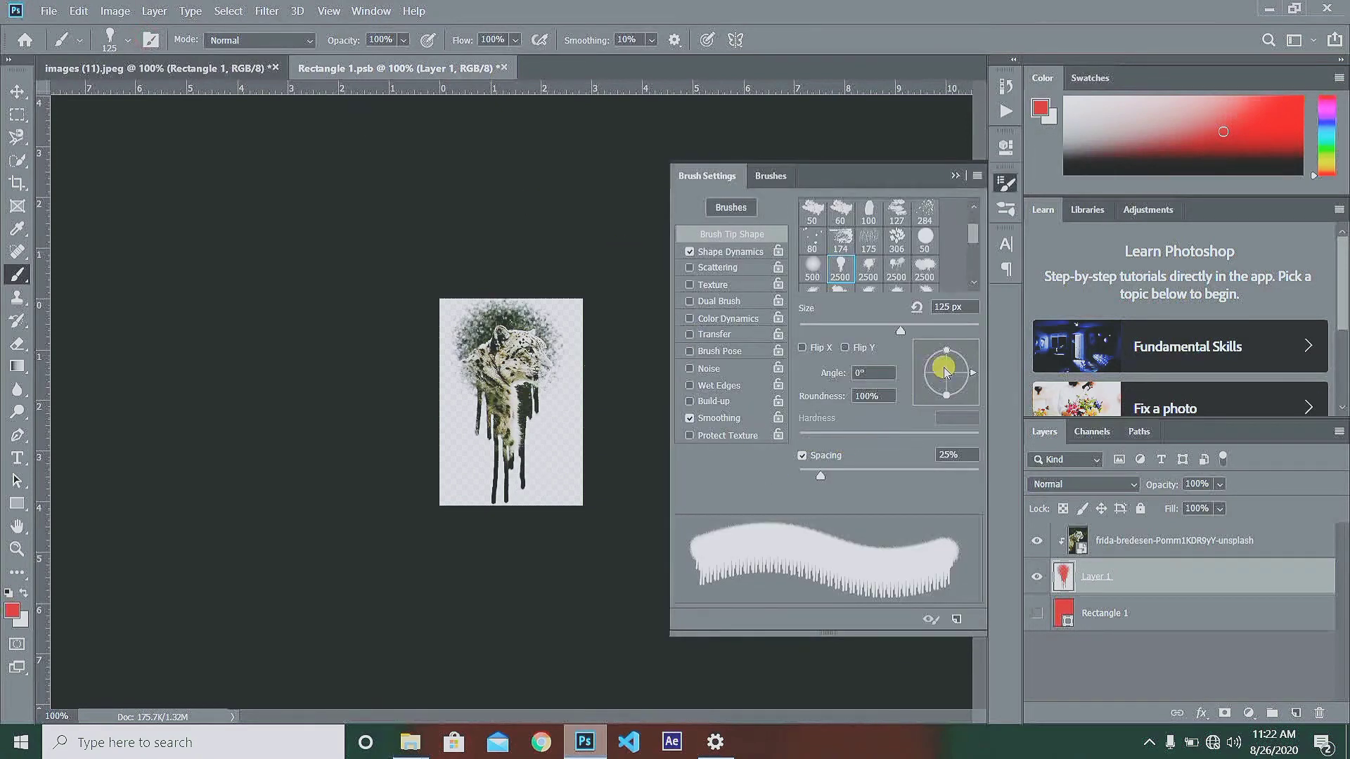
mouse_move(964, 370)
mouse_down()
mouse_move(969, 405)
mouse_move(939, 343)
mouse_move(919, 351)
mouse_up()
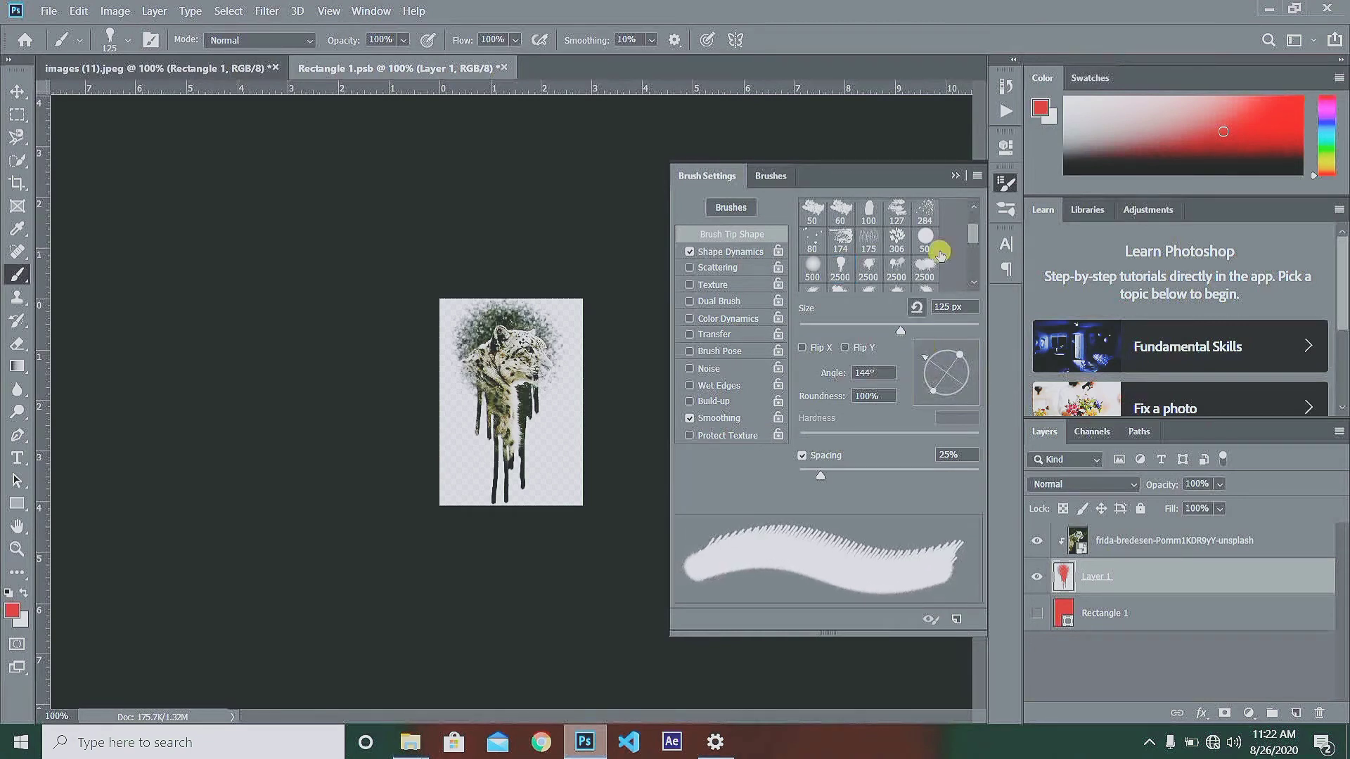
click(954, 176)
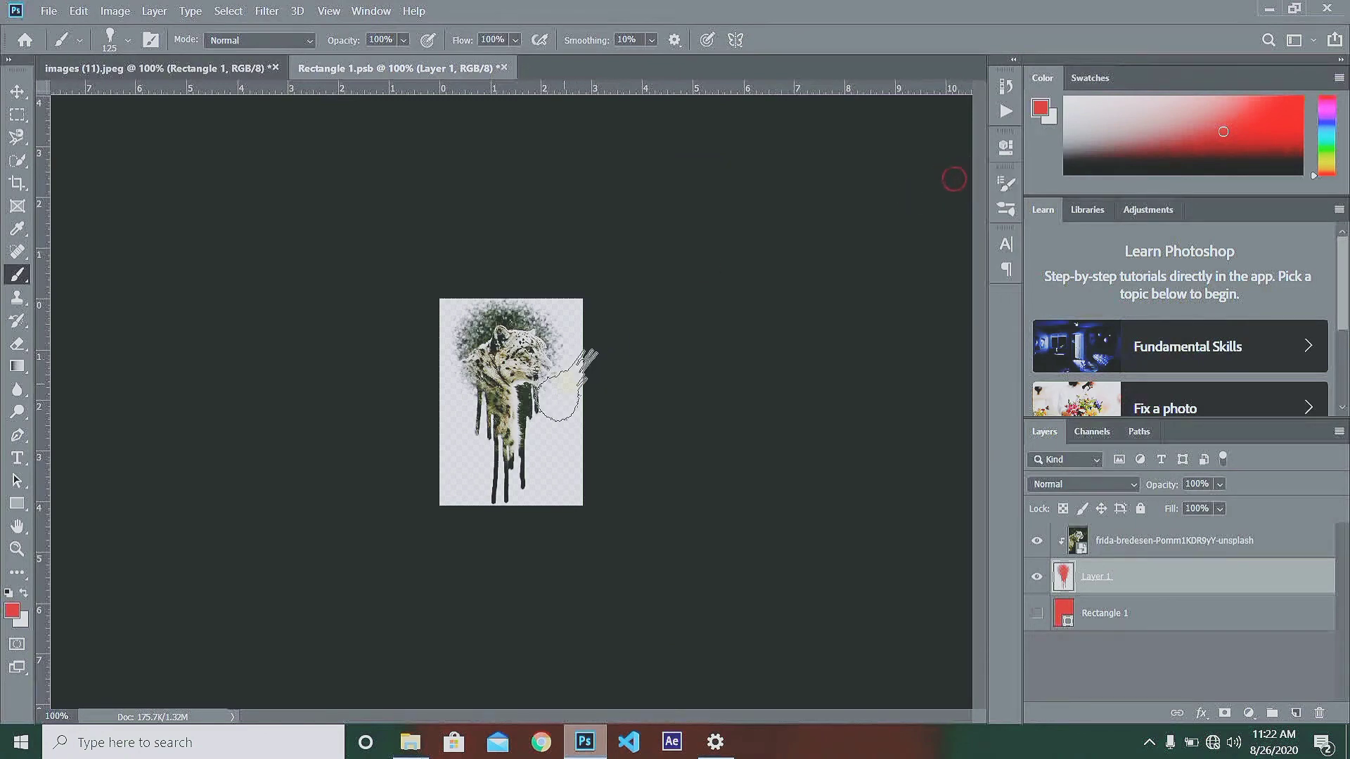
click(552, 337)
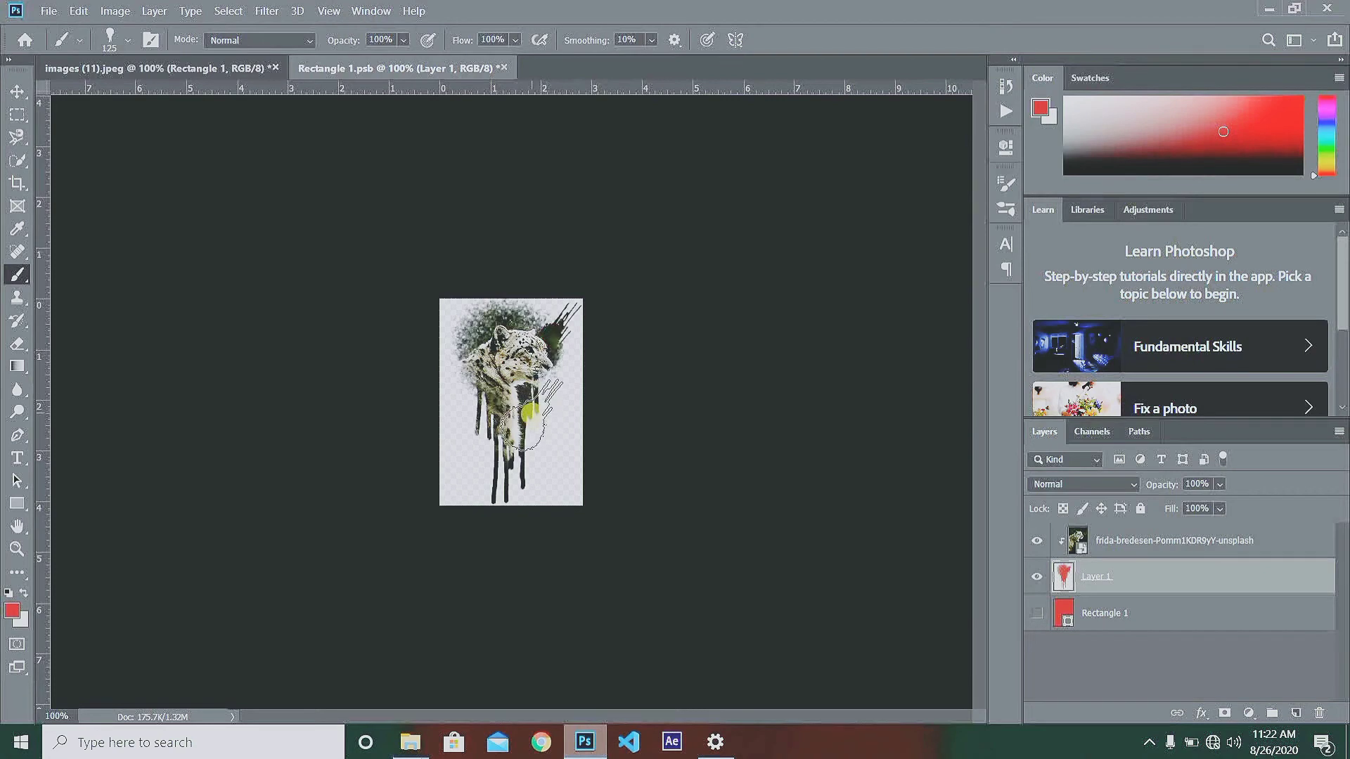
click(533, 409)
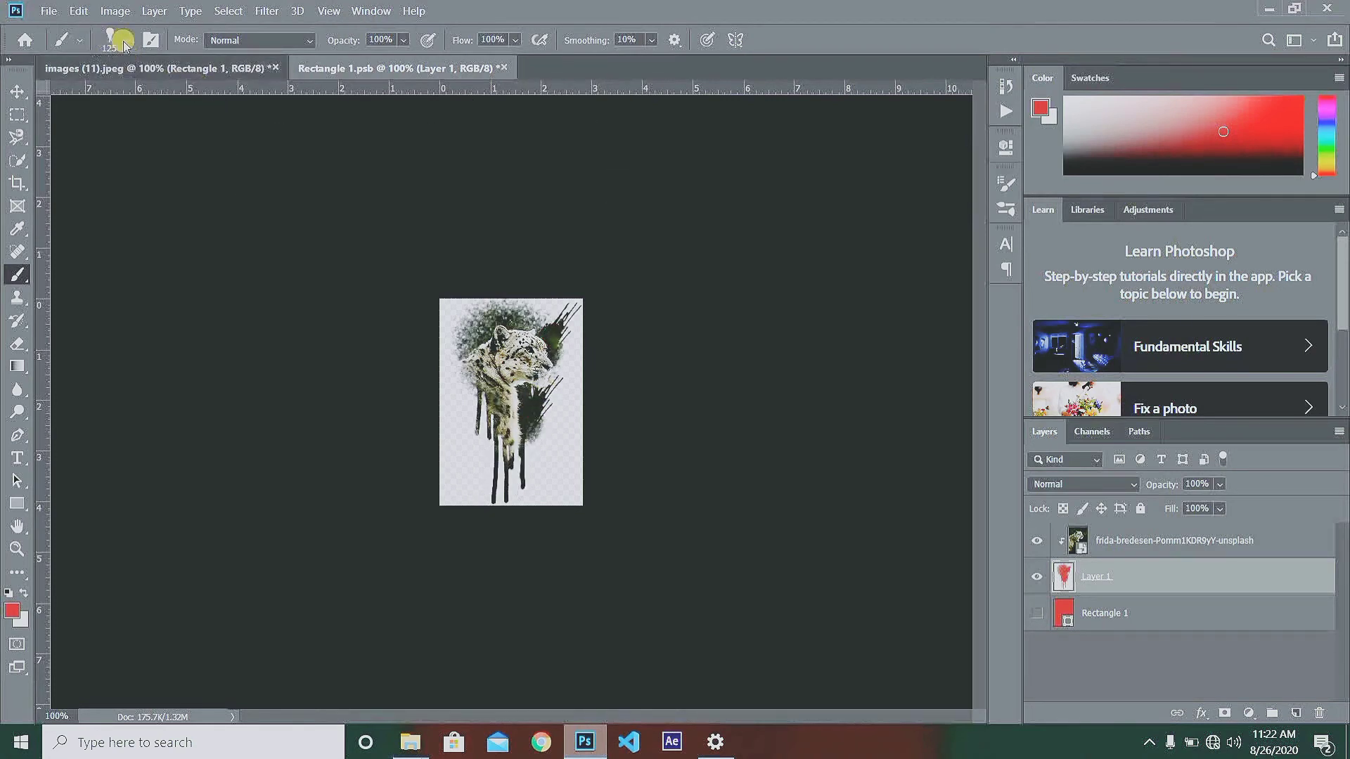
- Change the brush angle to 96° and stamp more splatters down the right side of the leopard shape
click(149, 42)
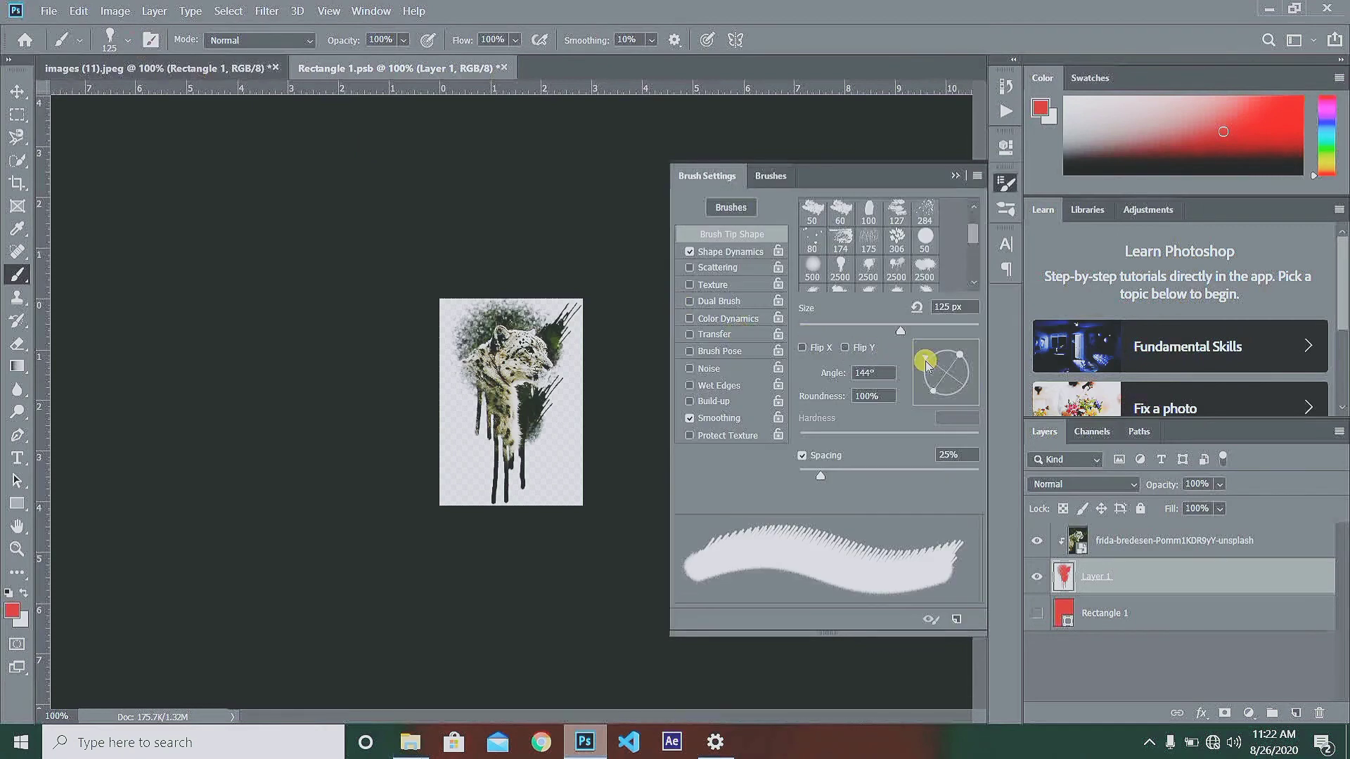
drag(923, 355, 943, 355)
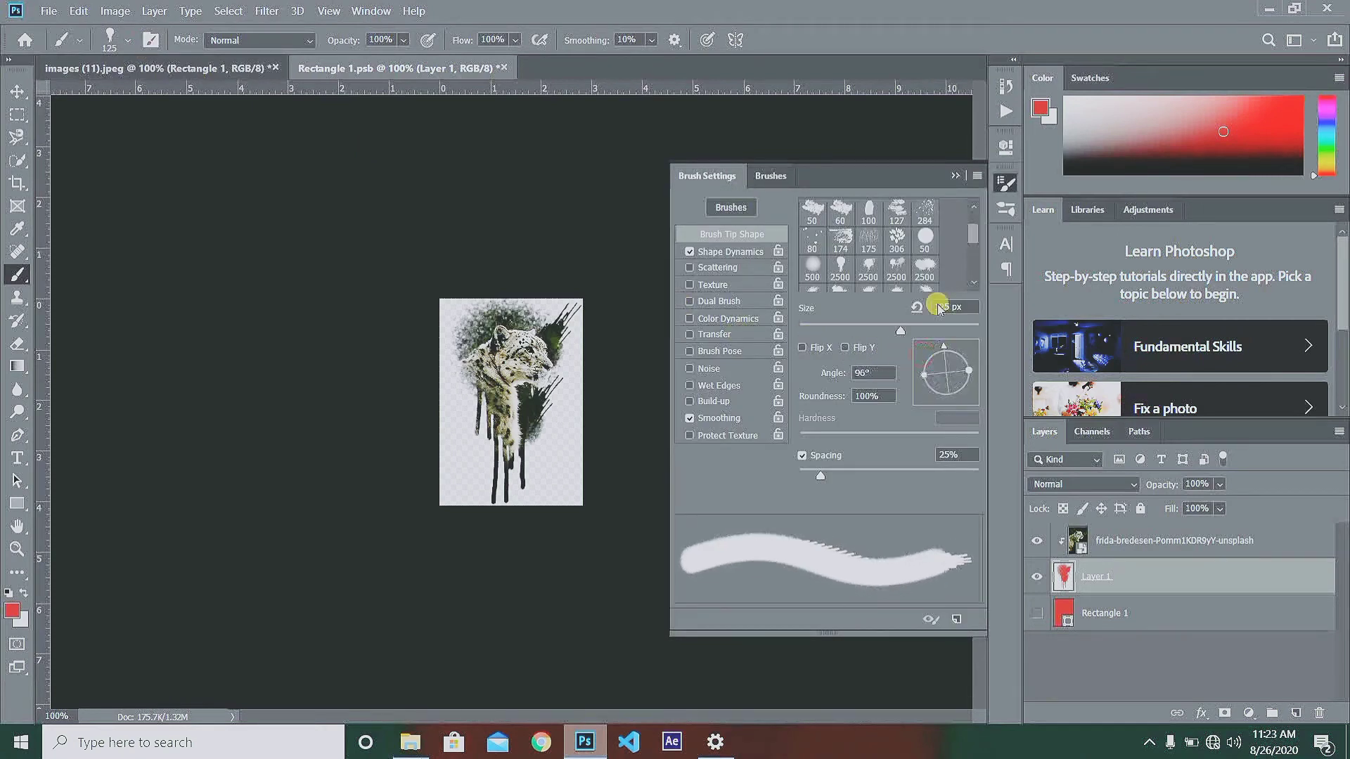
click(958, 178)
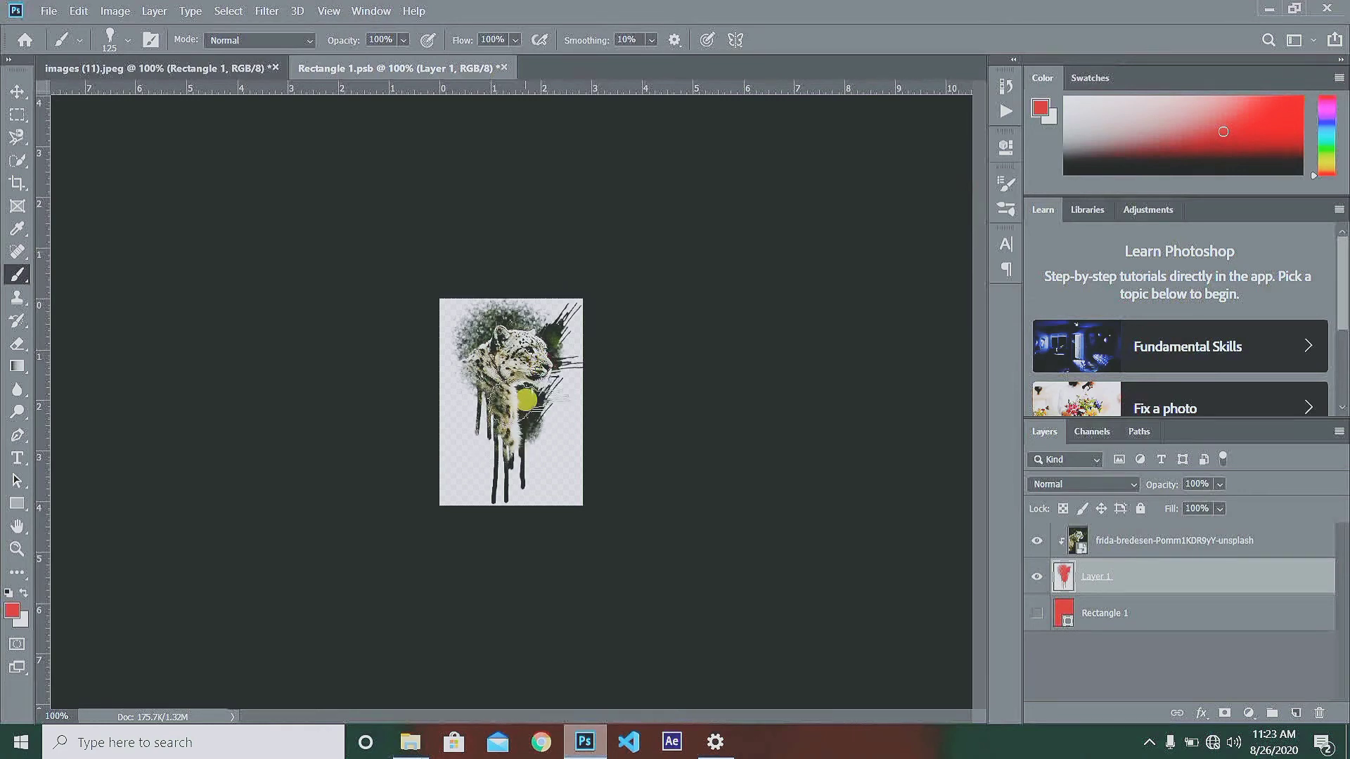
click(529, 403)
click(545, 433)
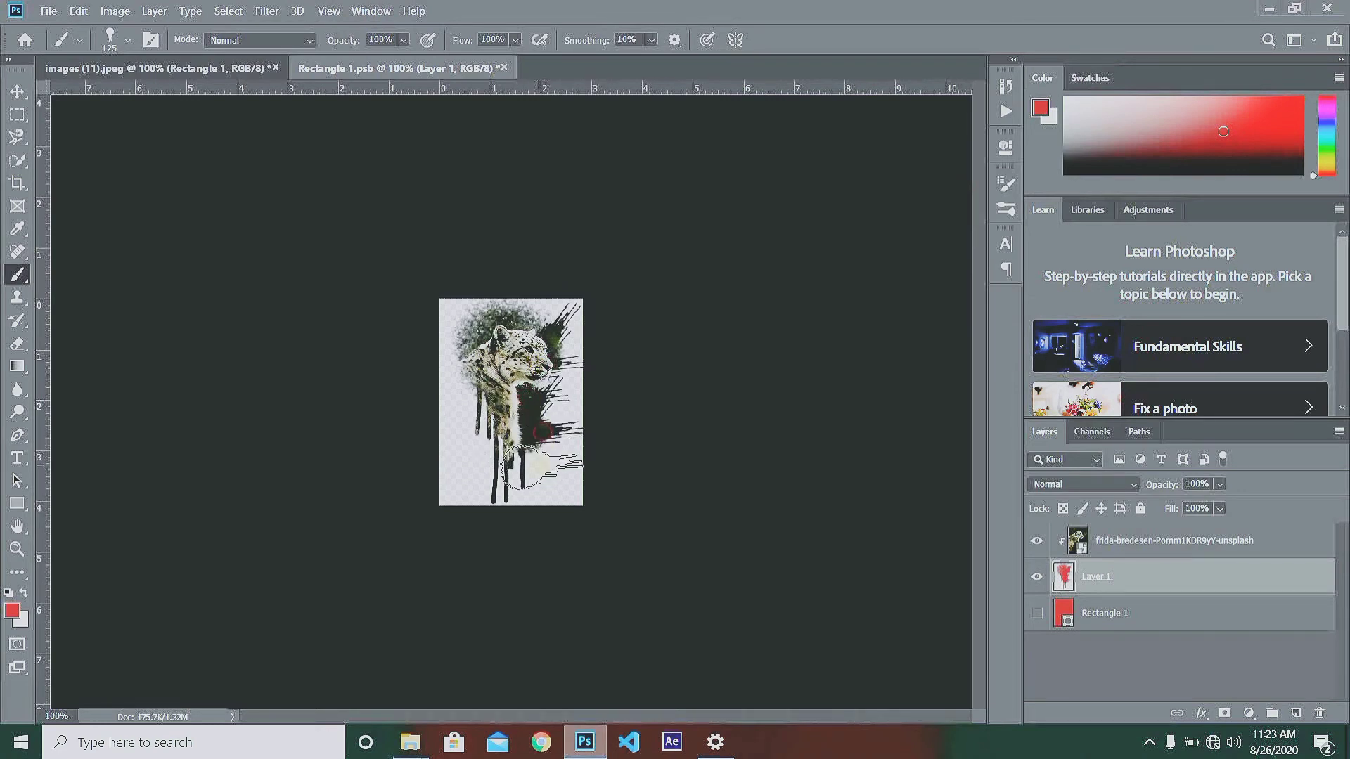
click(537, 463)
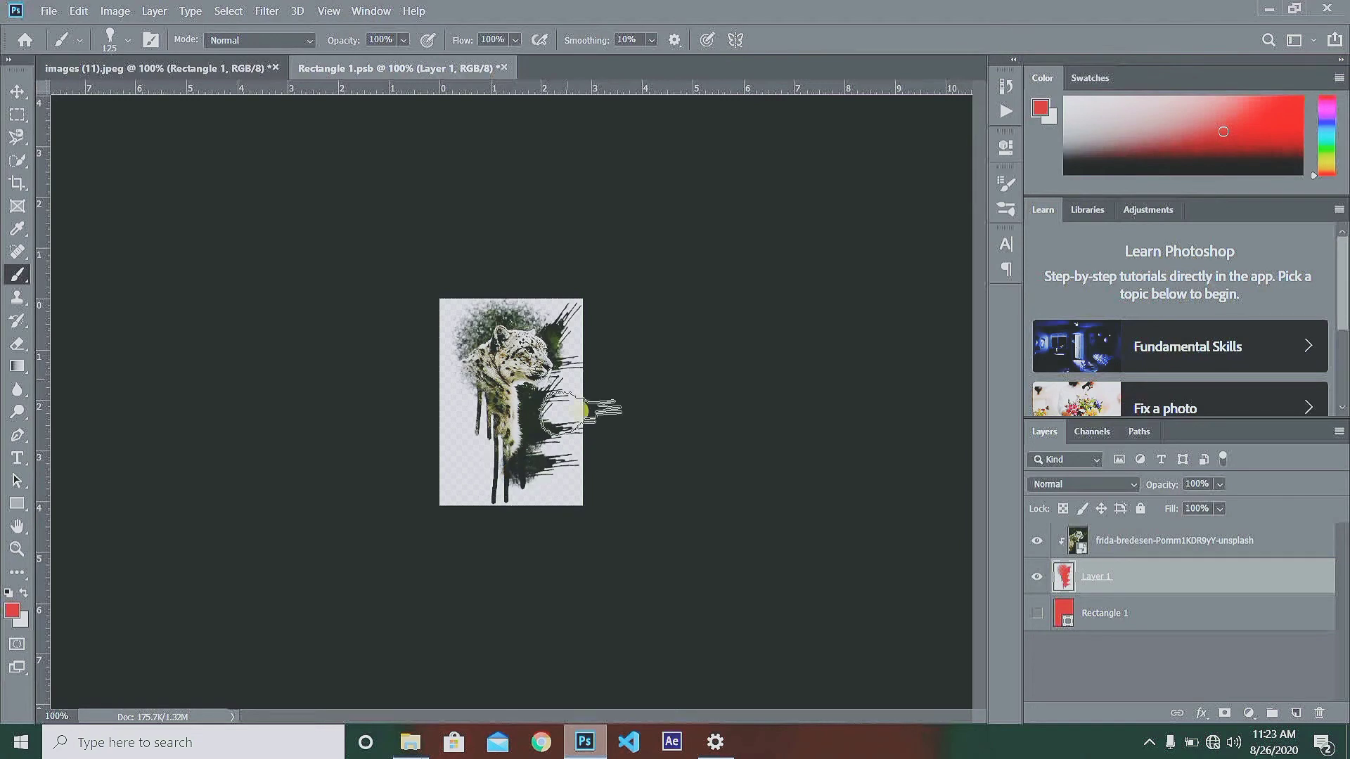
- Change the brush angle to -123° and paint splatters down the left side of the leopard shape
click(156, 39)
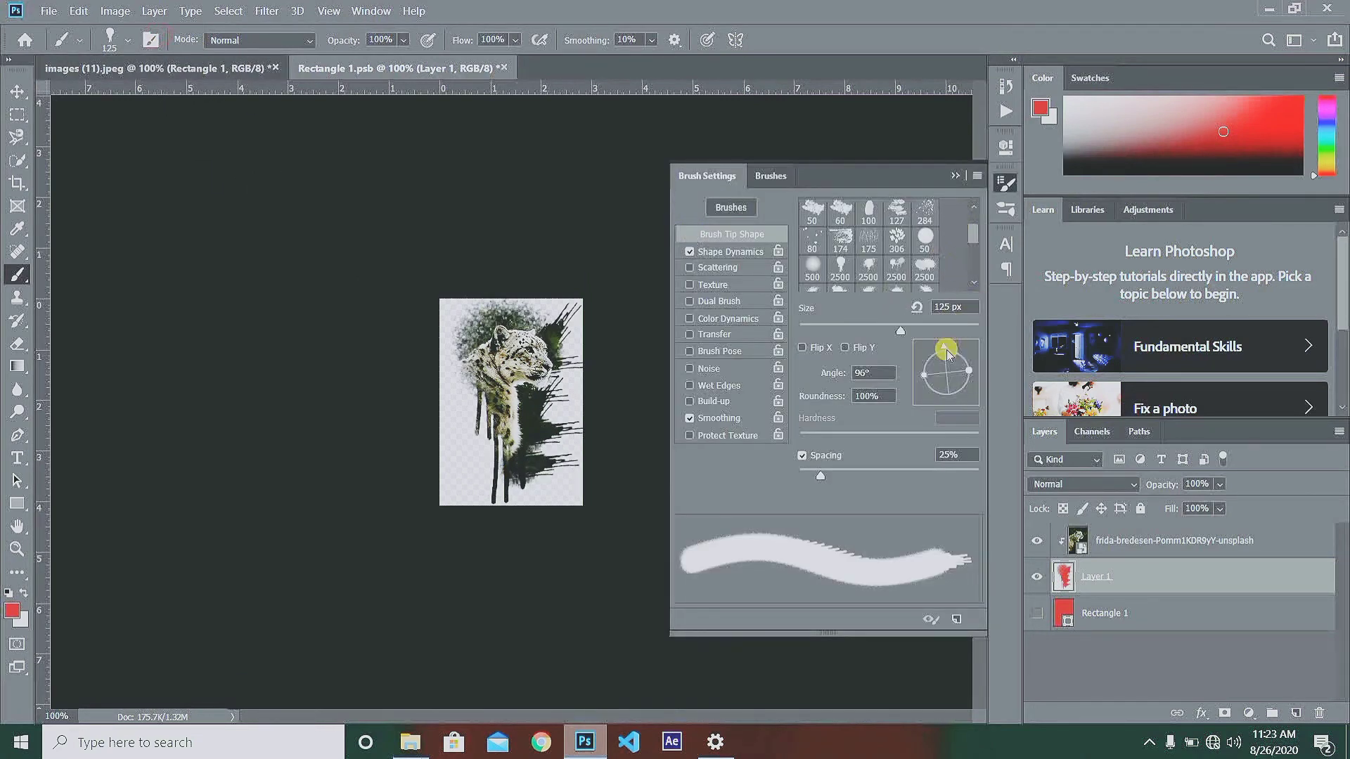
mouse_move(946, 349)
mouse_down()
mouse_move(919, 391)
mouse_move(921, 418)
mouse_up()
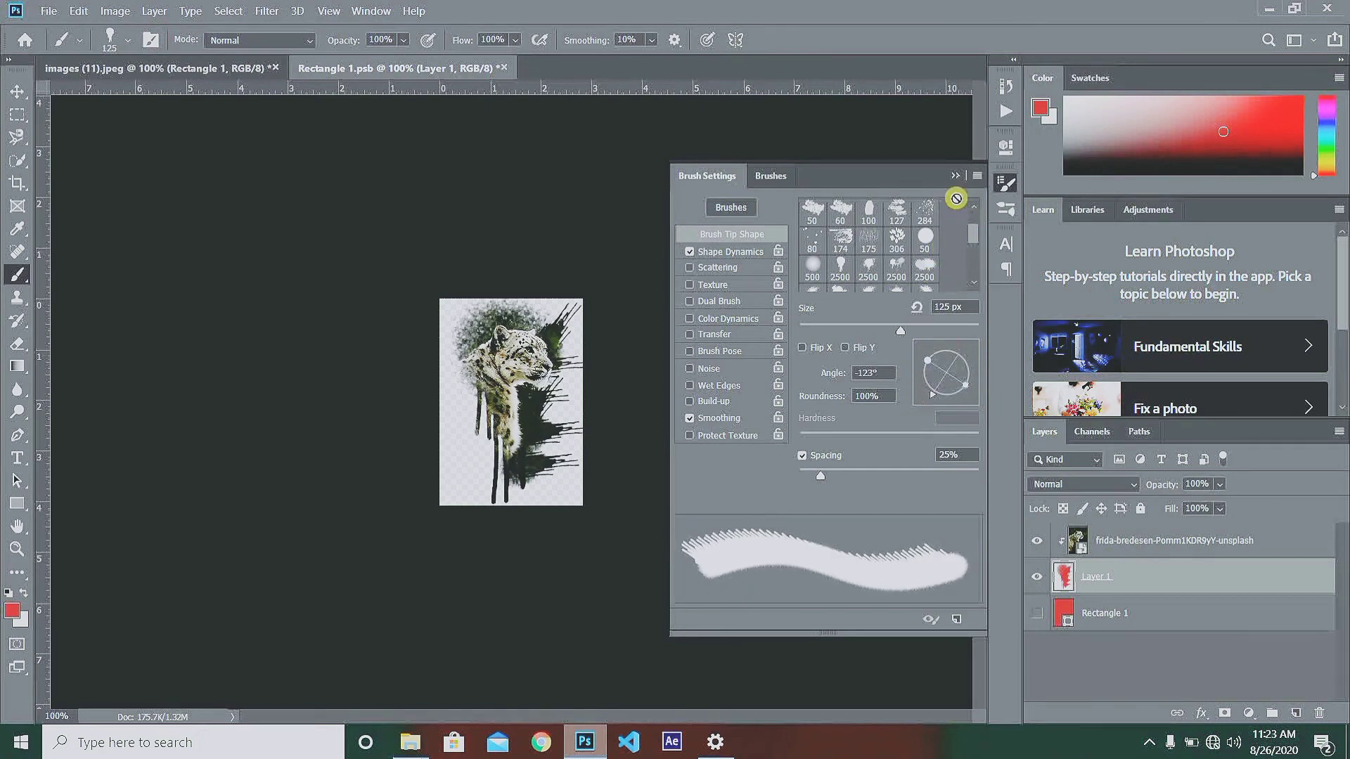
click(957, 177)
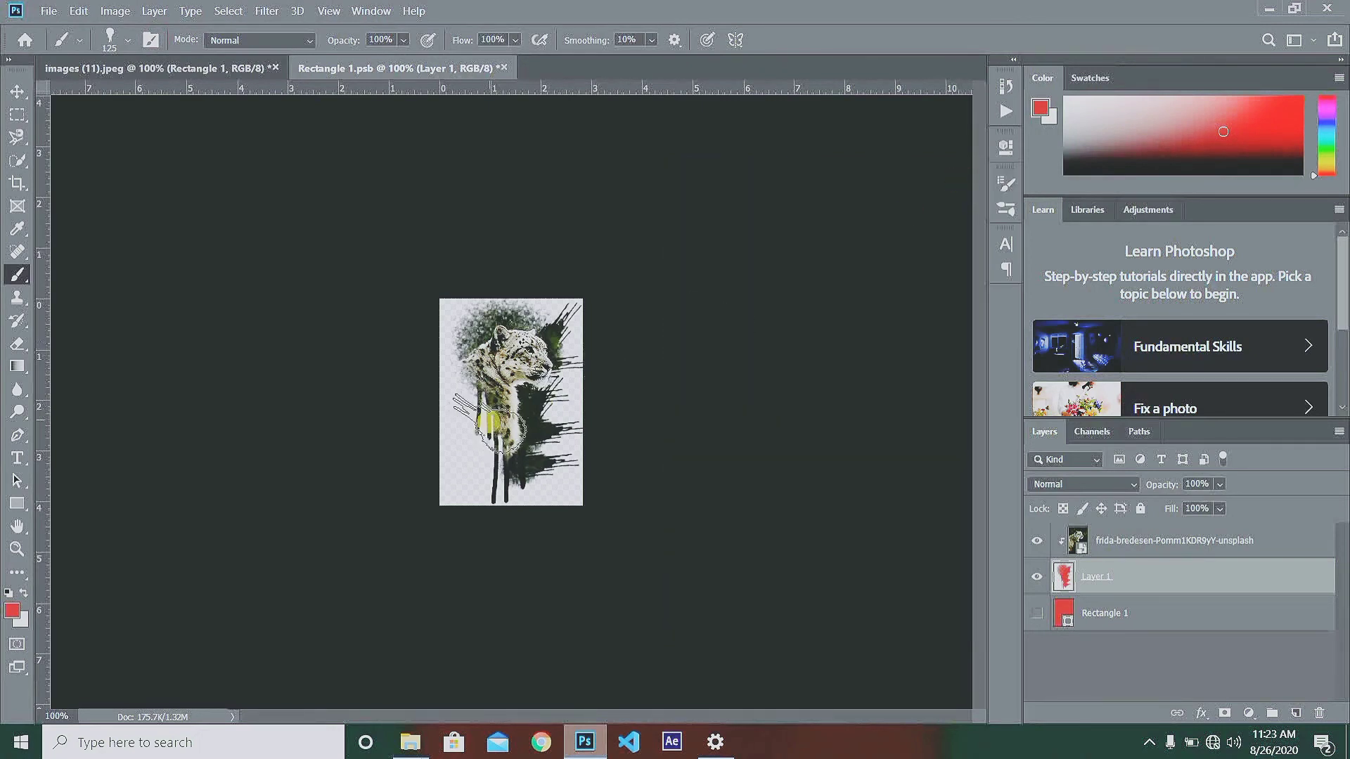
mouse_move(478, 384)
mouse_down()
mouse_move(495, 485)
mouse_move(478, 471)
mouse_move(500, 534)
mouse_up()
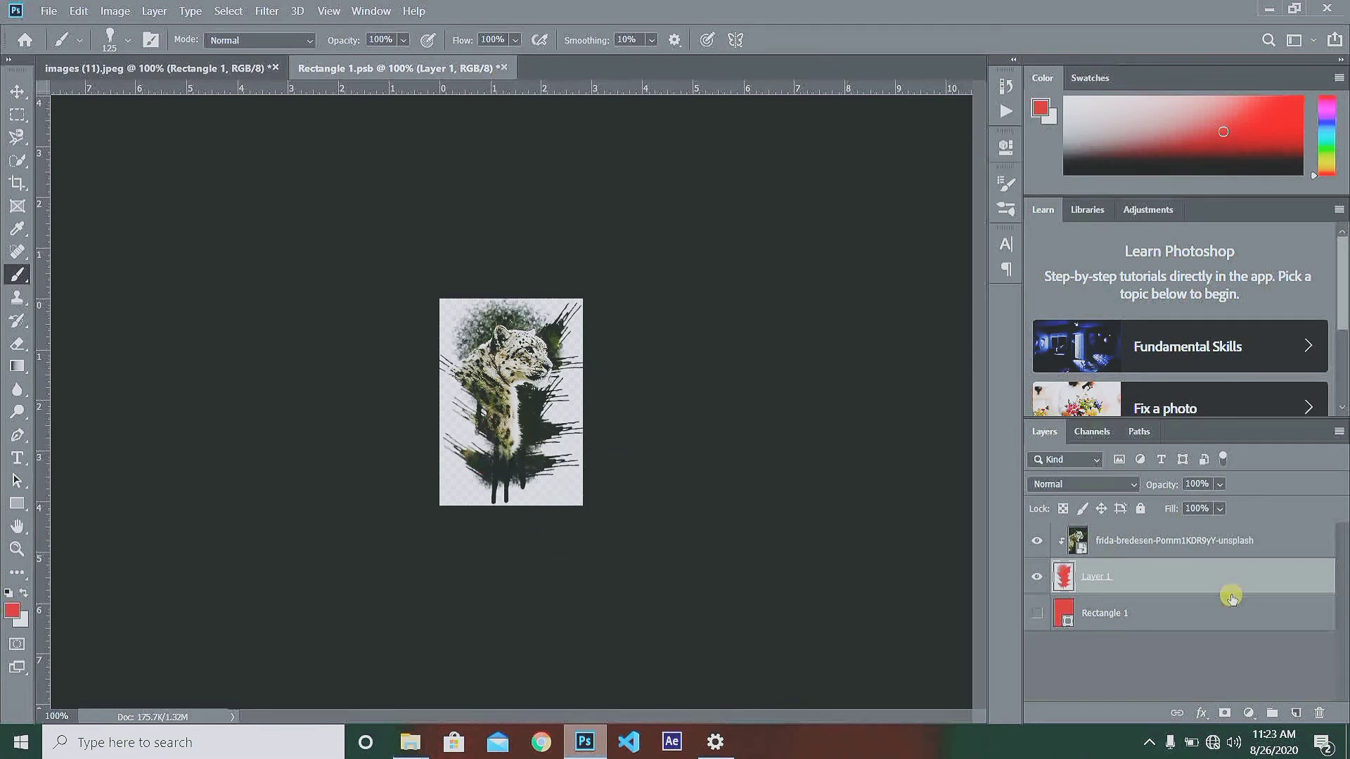
- Apply a Brightness/Contrast adjustment to the clipped leopard photo layer, with brightness 23 and a raised contrast
click(1164, 543)
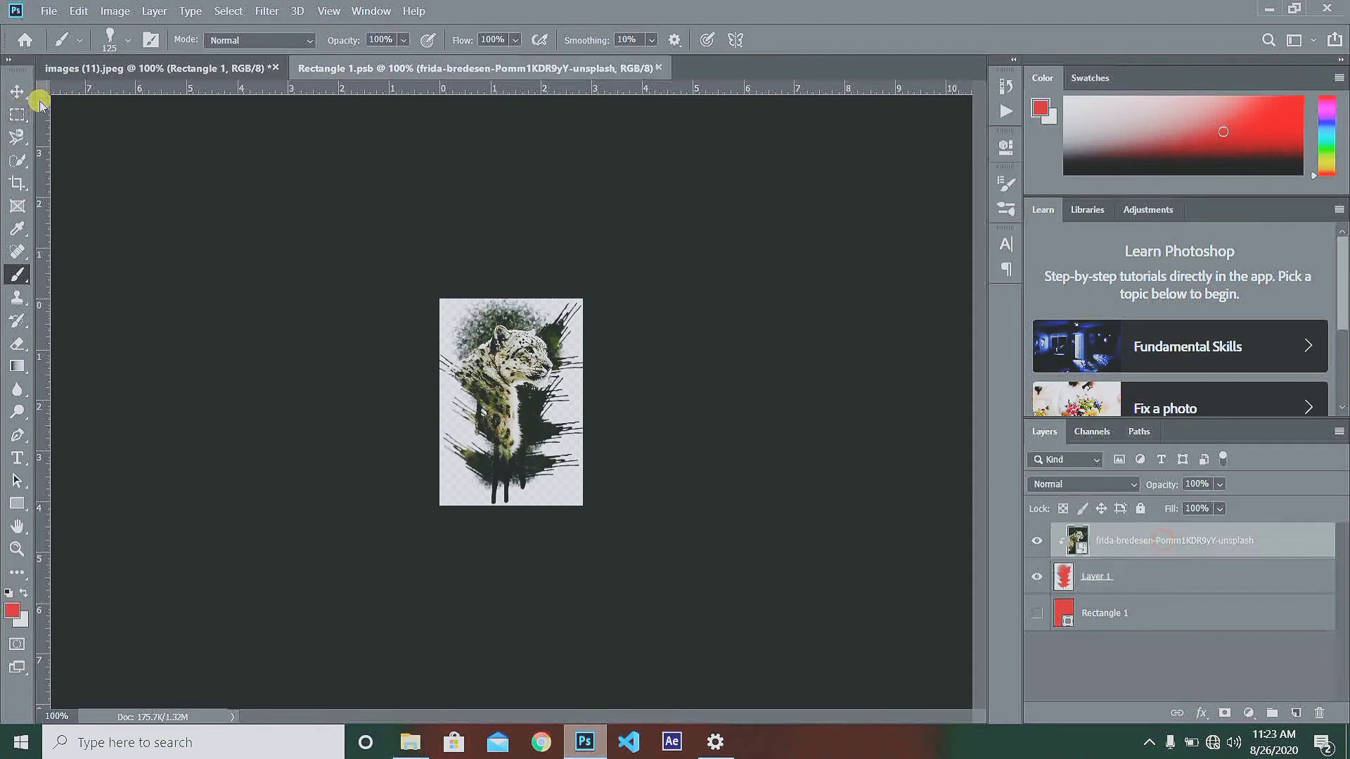
click(105, 13)
mouse_move(159, 59)
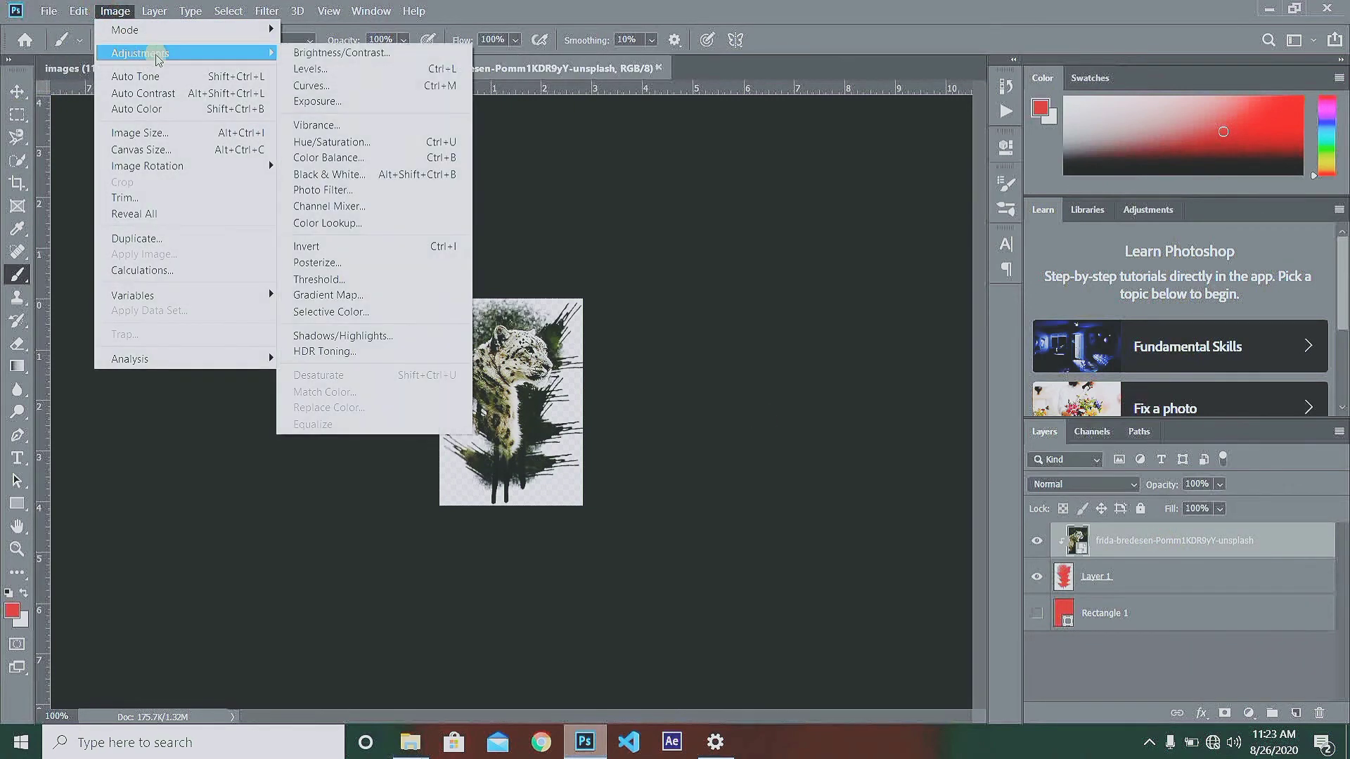
click(314, 53)
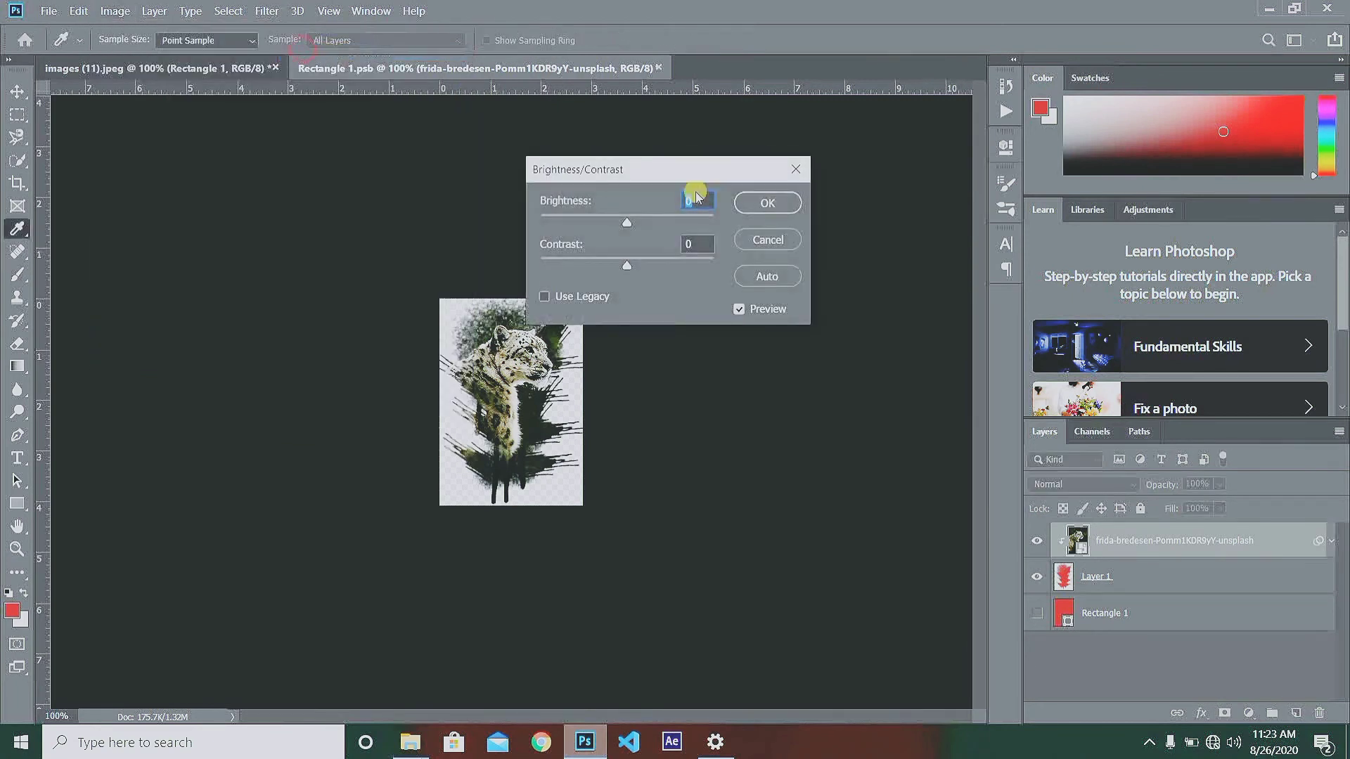
drag(633, 170, 803, 112)
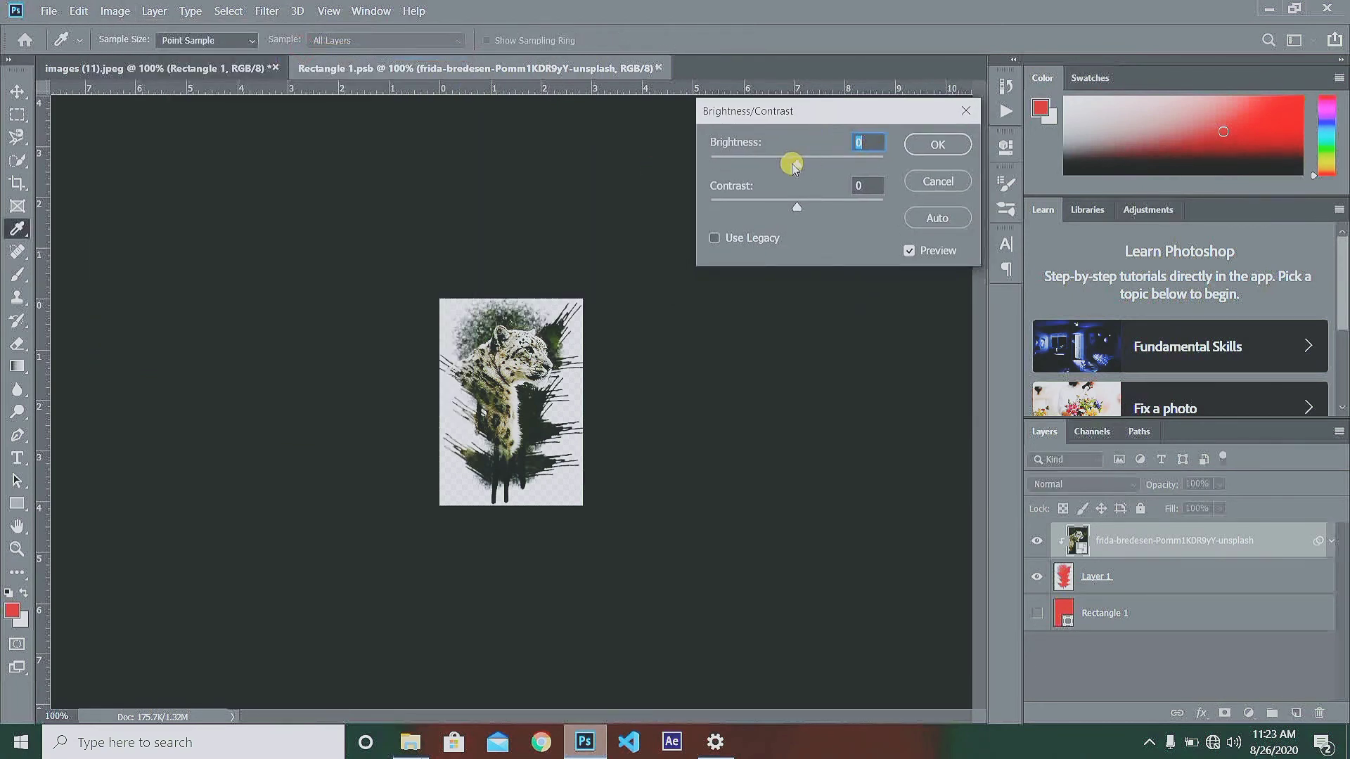
drag(793, 166, 808, 167)
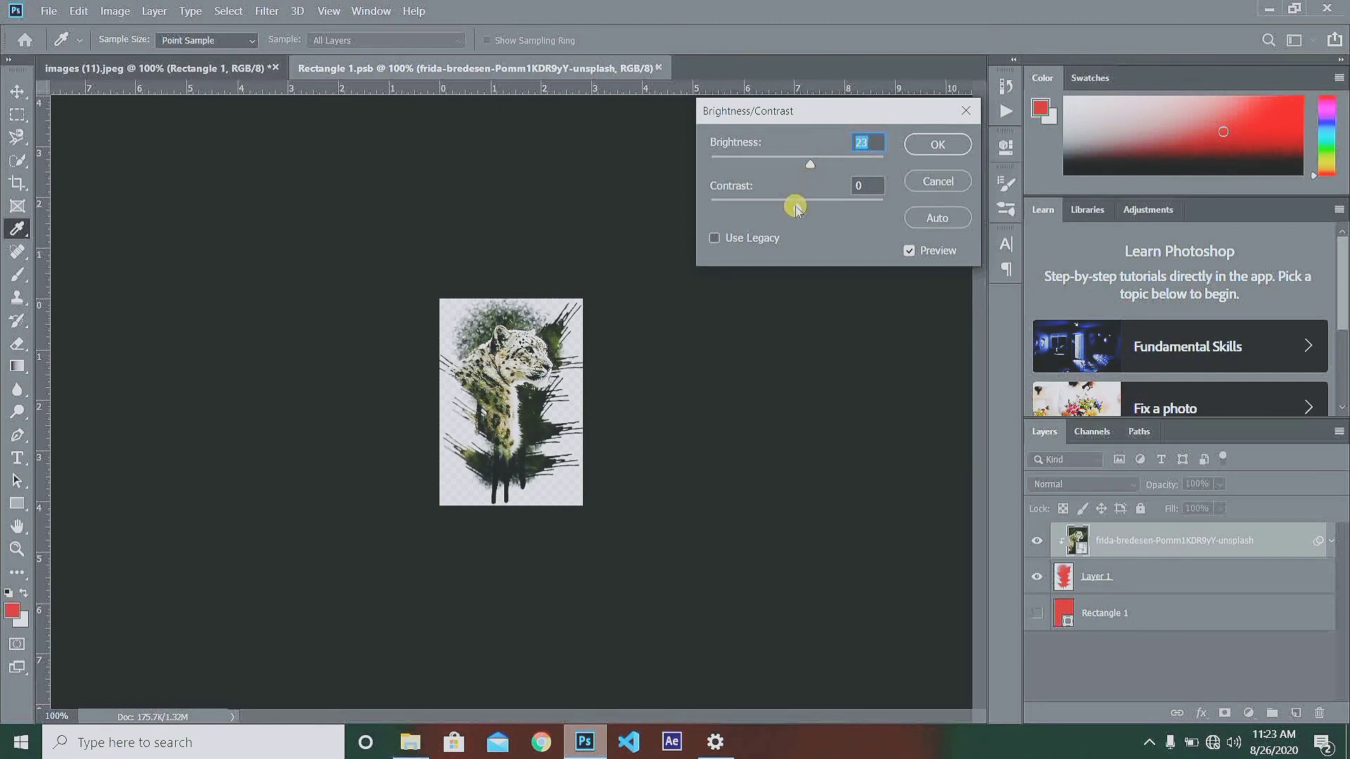
drag(796, 209, 821, 204)
click(939, 146)
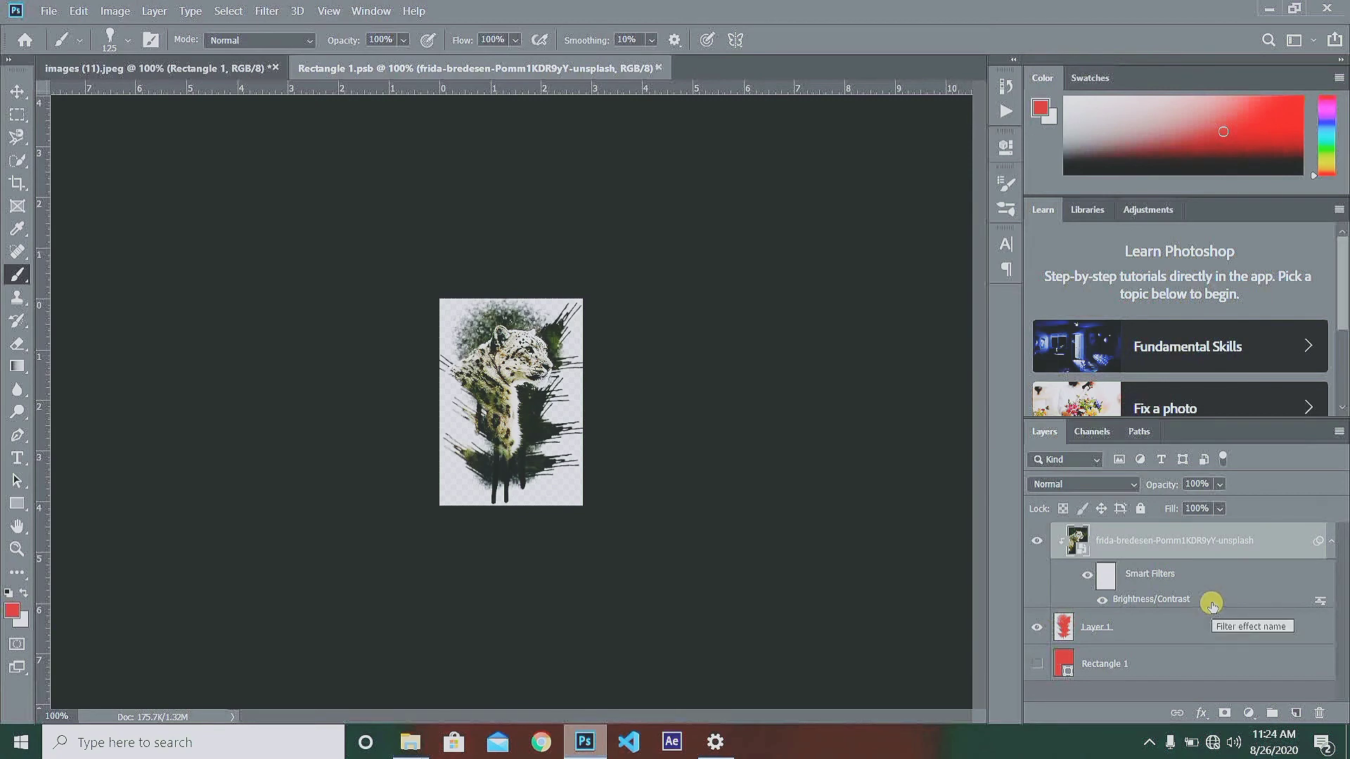
- Save the edited smart object contents and return to the T-shirt document to check the design on the shirt
key(ctrl+s)
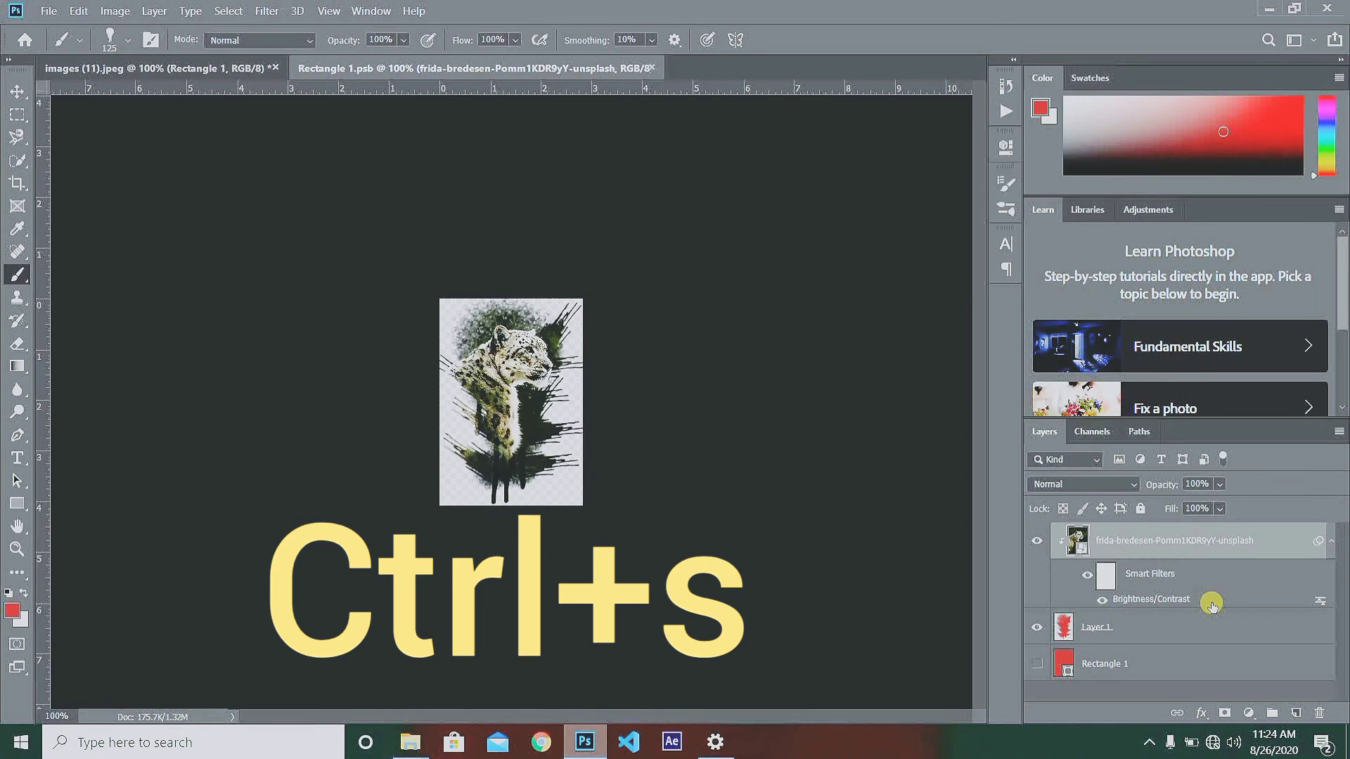
click(183, 72)
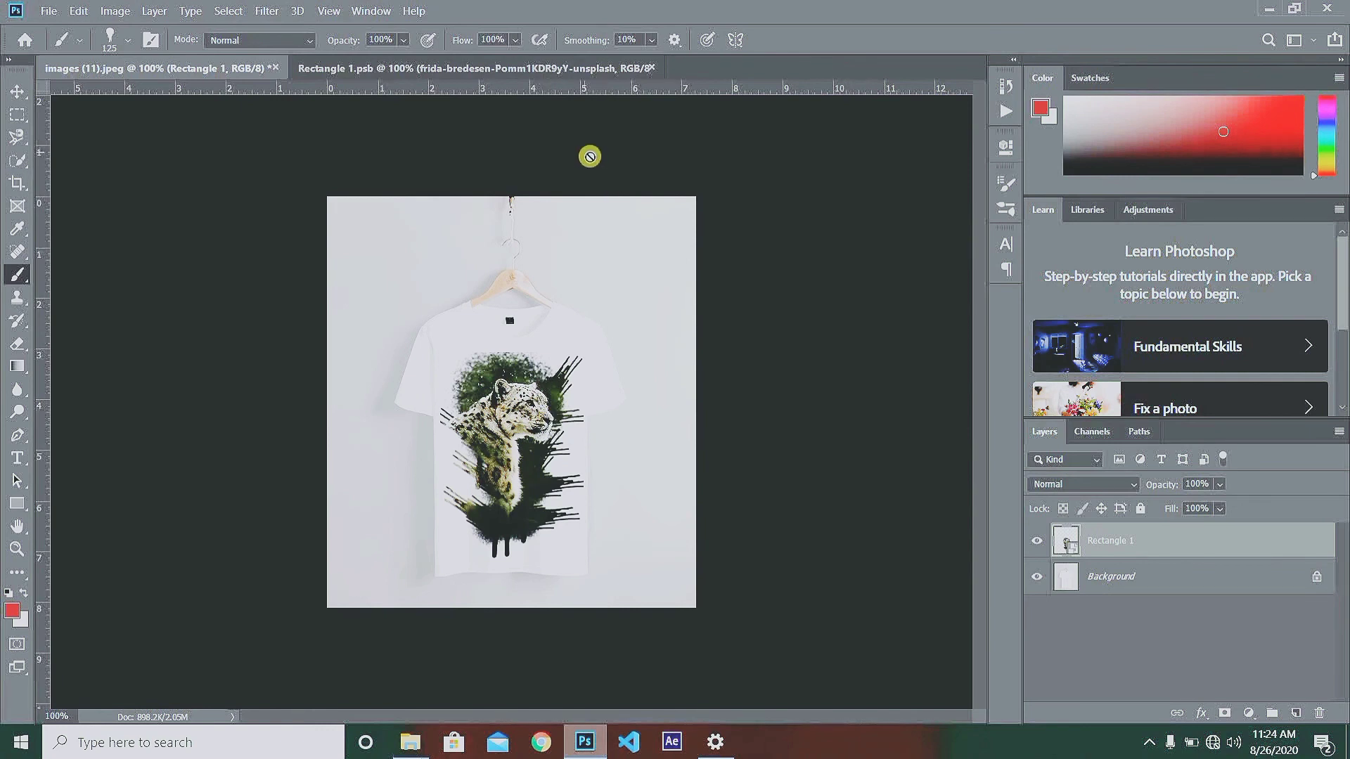
click(505, 68)
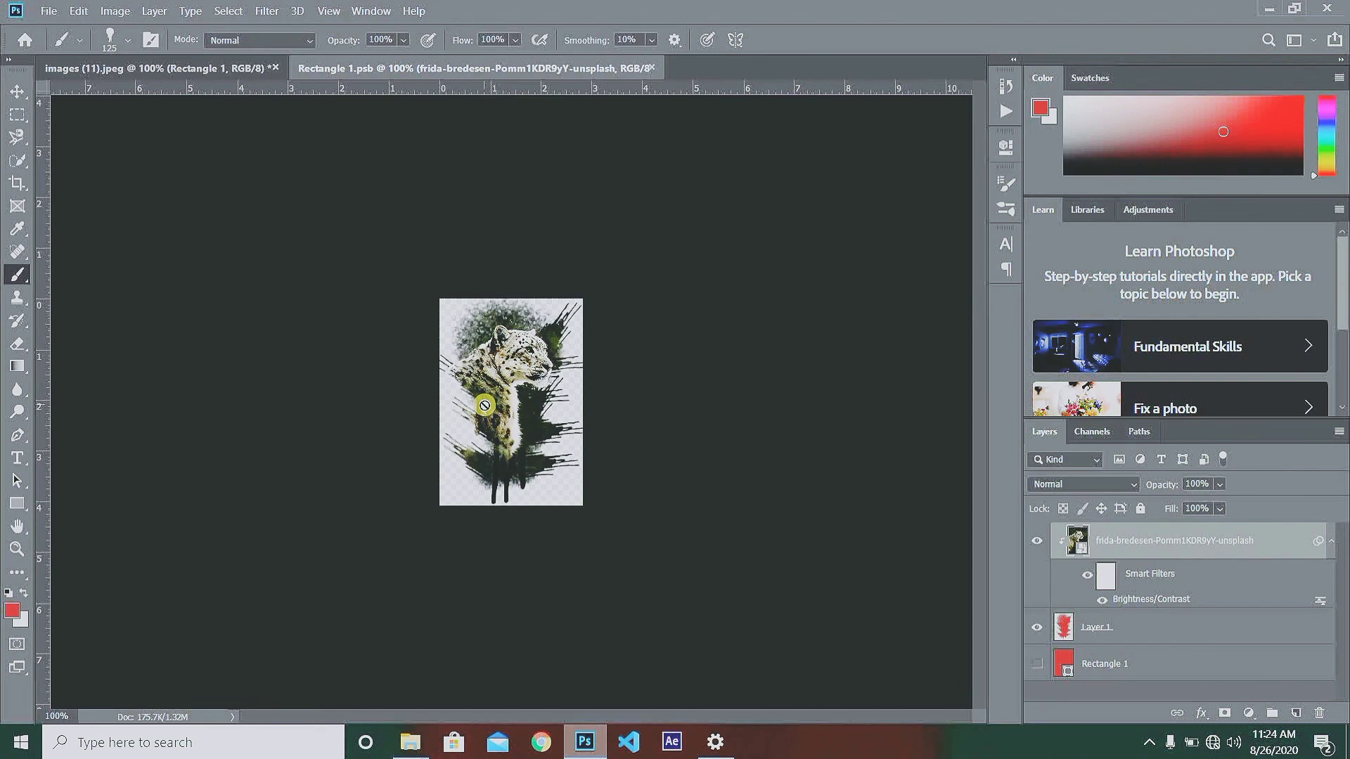
click(132, 70)
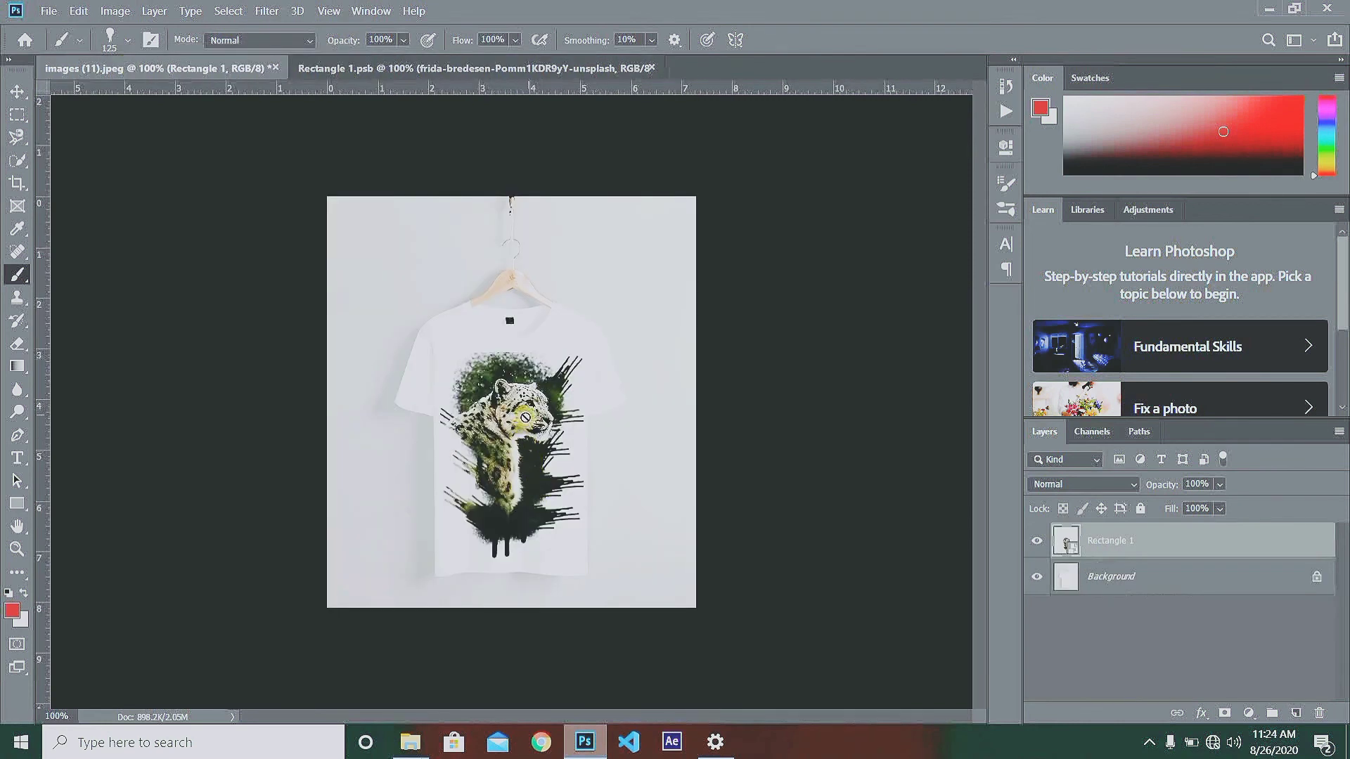
- Blend the Rectangle 1 smart object into the shirt with Hard Light mode, 95% opacity and 98% fill
click(1122, 485)
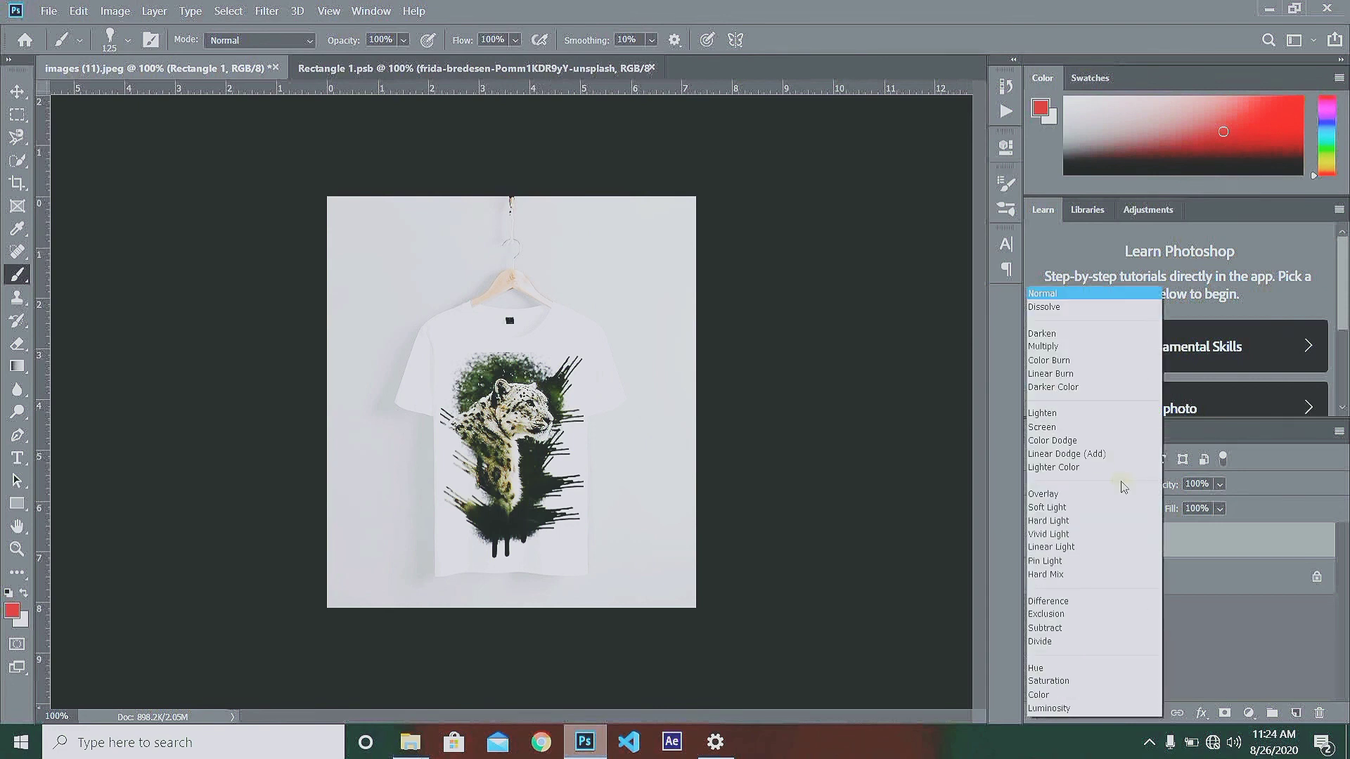
click(1071, 523)
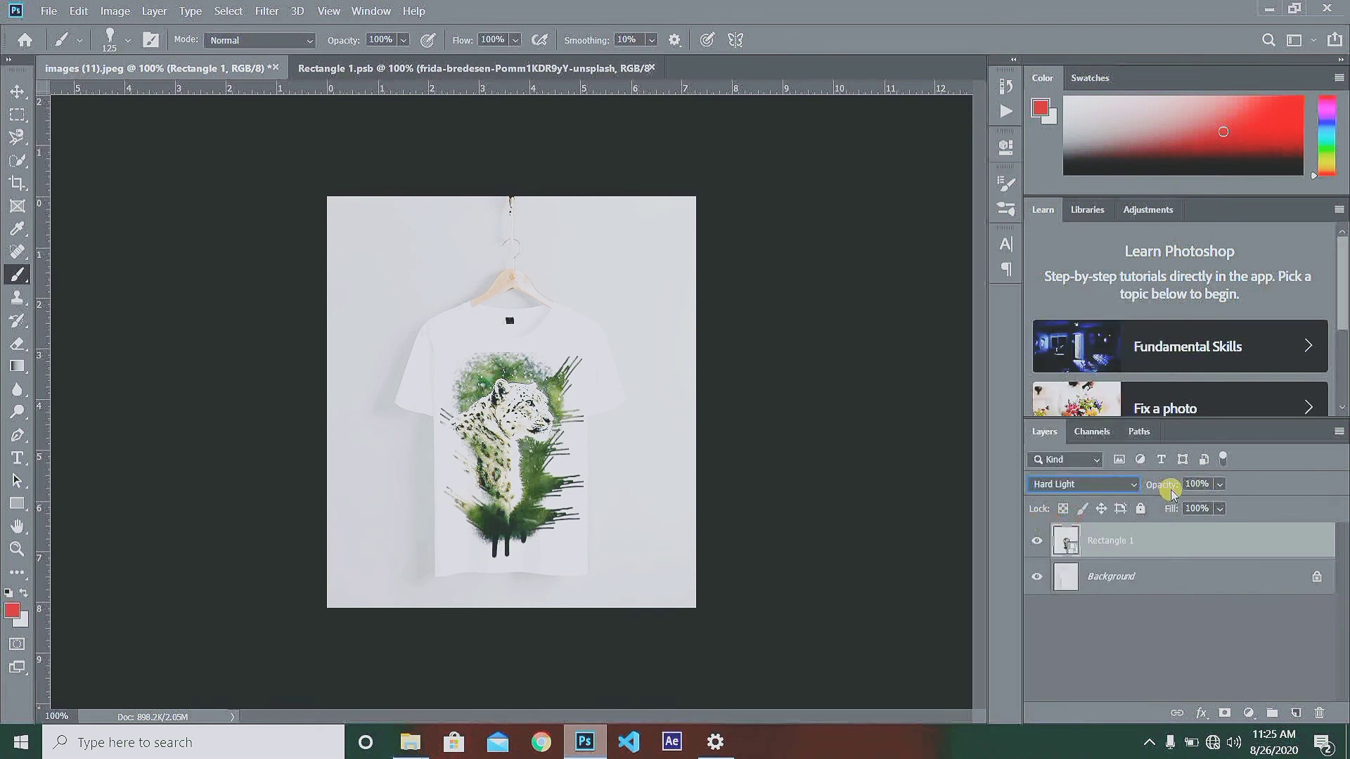
drag(1171, 489, 1167, 487)
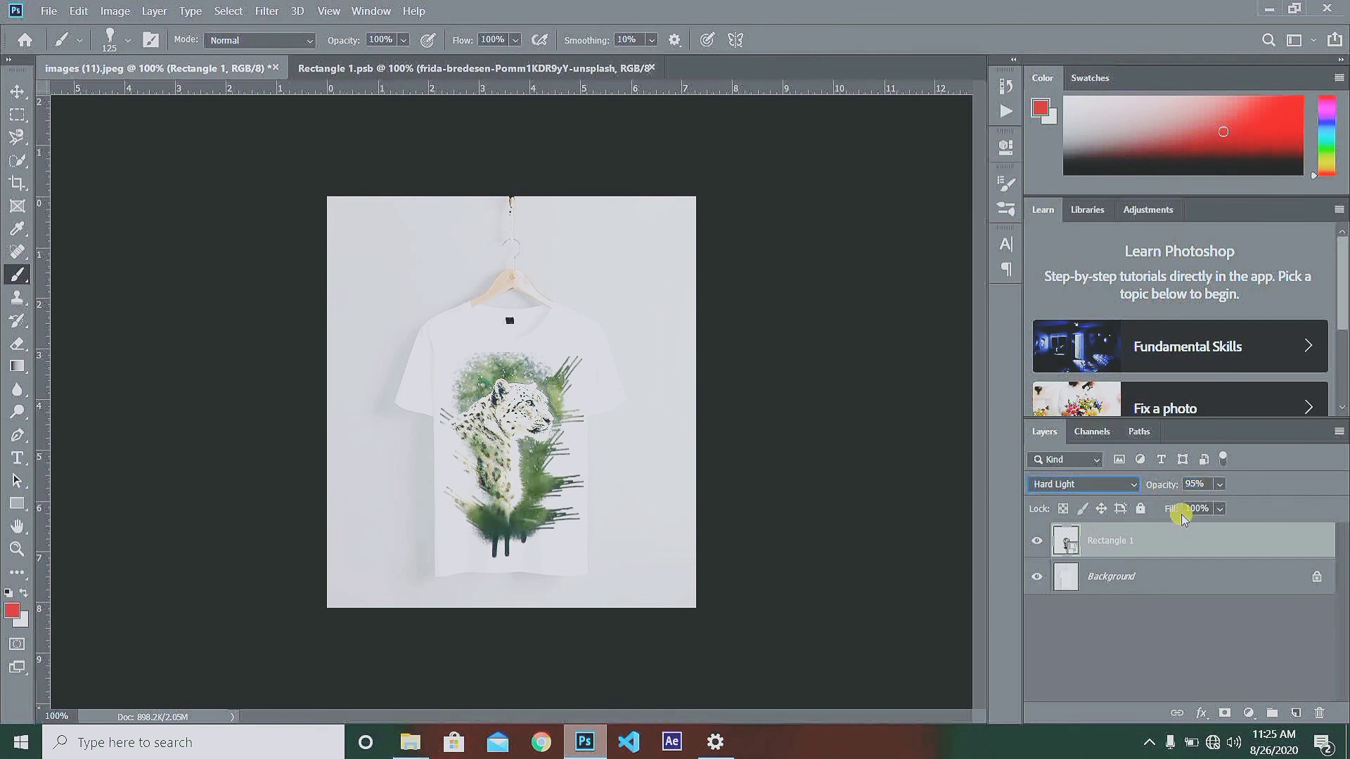
drag(1176, 511, 1177, 506)
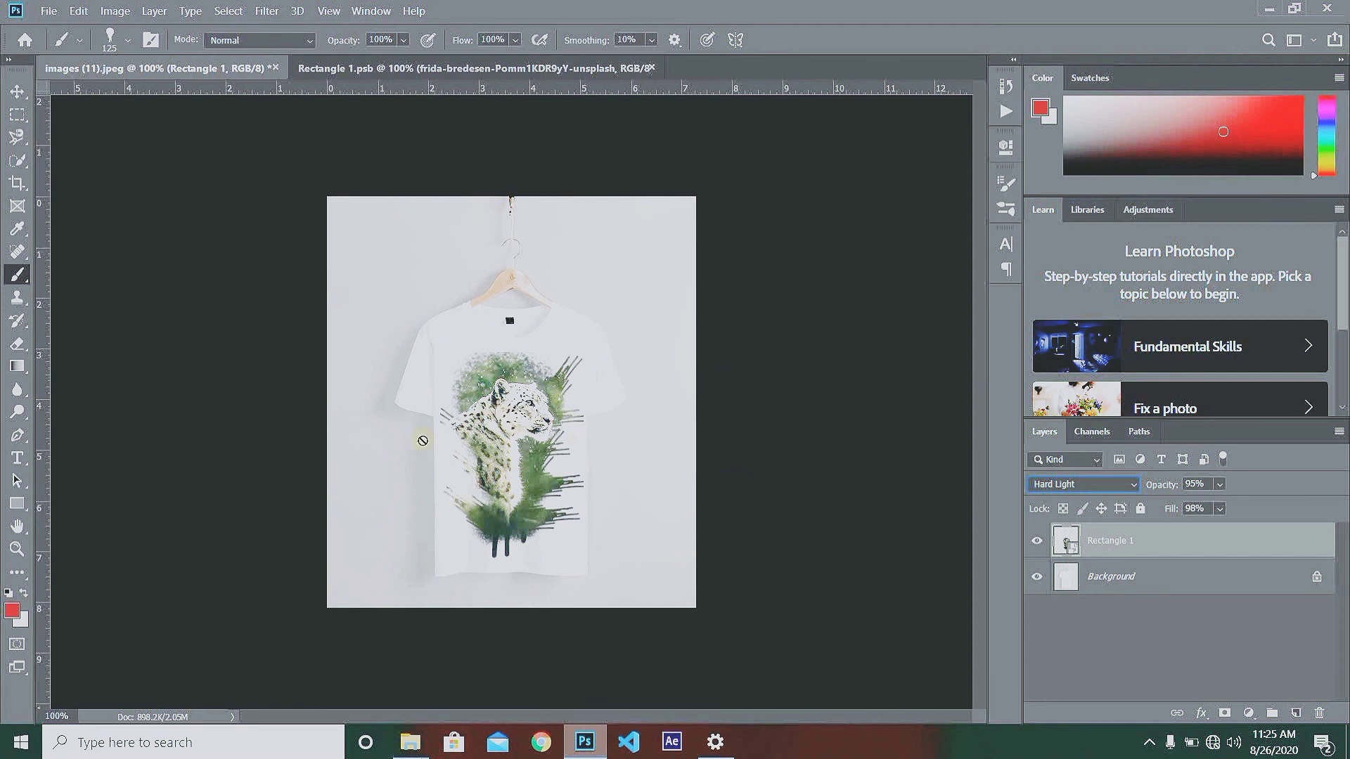
click(395, 69)
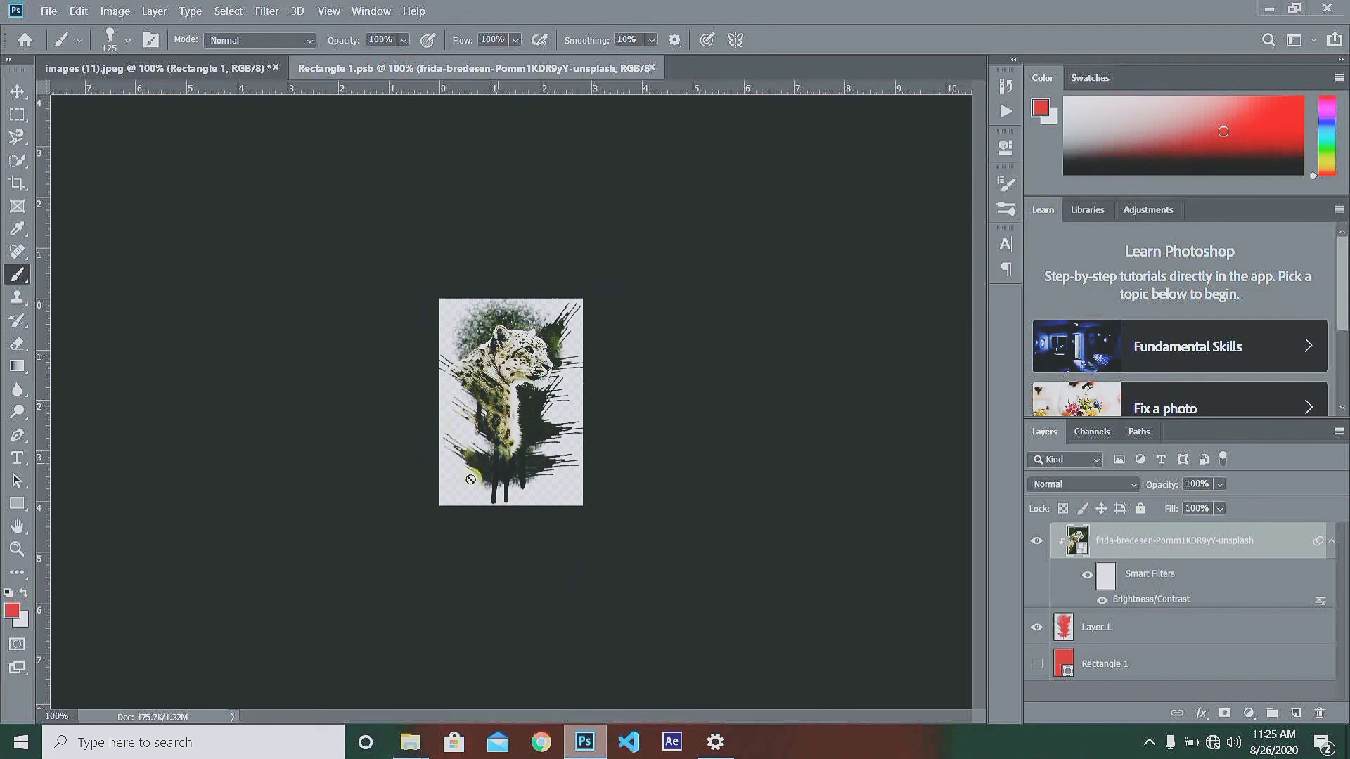
click(225, 68)
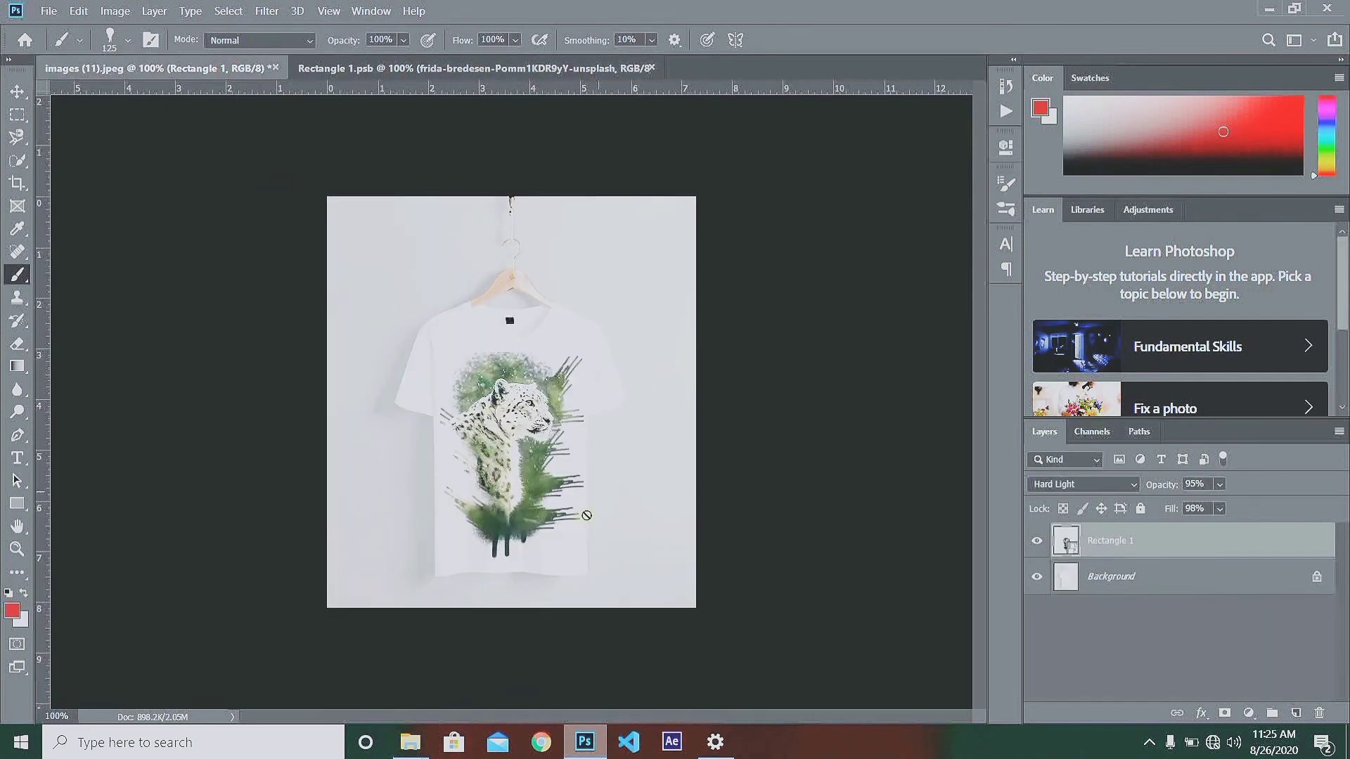